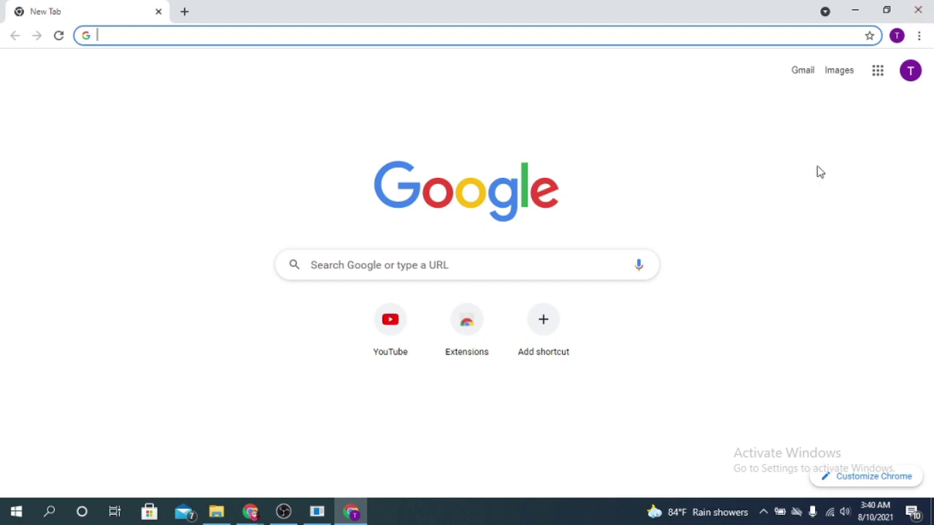
Open Google Forms from the Google apps launcher on Chrome's new tab page
left_click(885, 77)
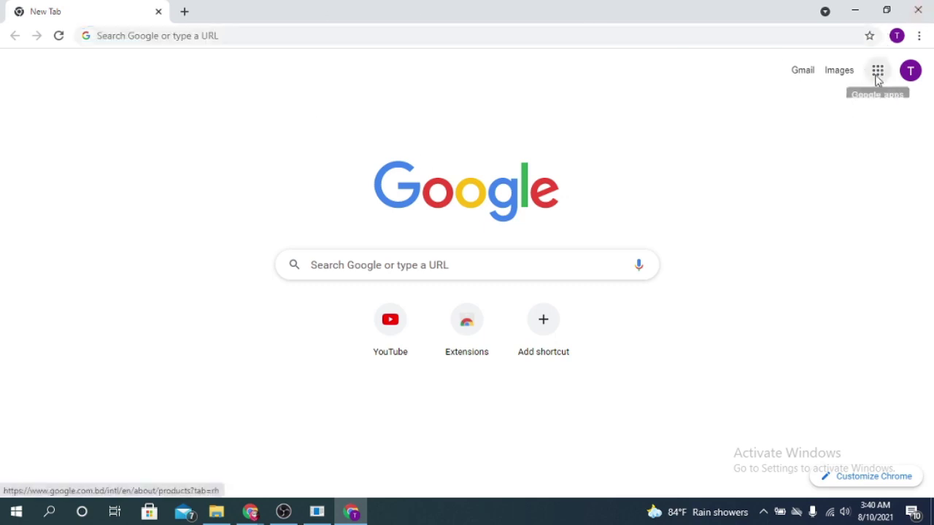
left_click(881, 78)
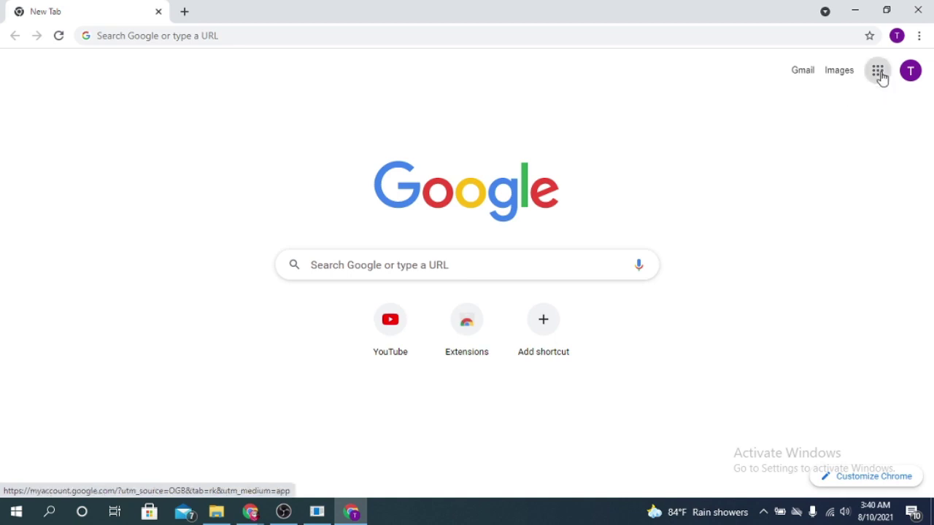
scroll(846, 219, "down", 7)
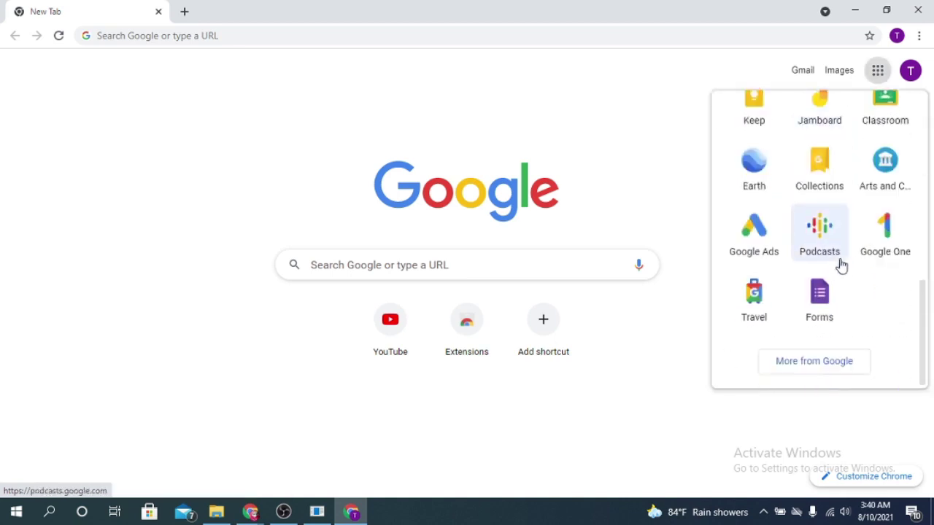
left_click(821, 298)
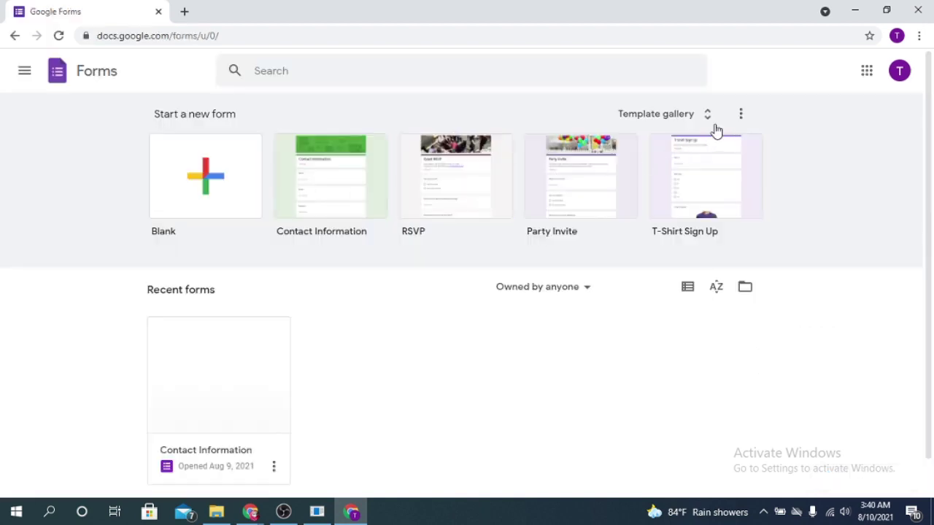
Browse the template gallery, then start a Blank form
left_click(704, 119)
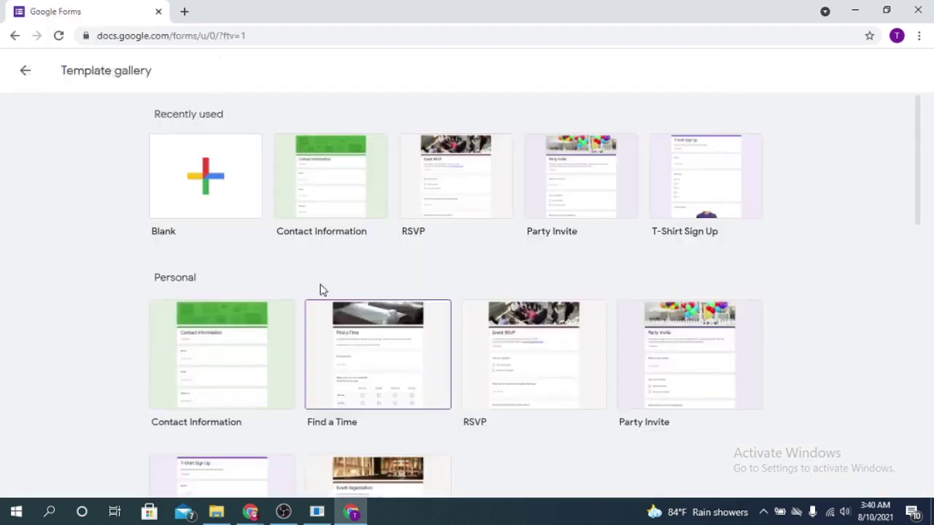
scroll(652, 326, "down", 1)
scroll(652, 326, "down", 3)
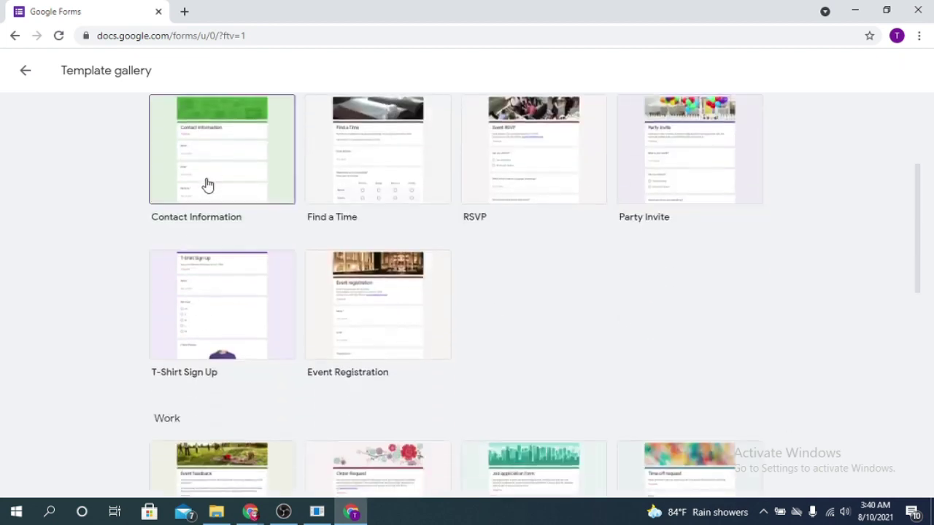
scroll(605, 290, "up", 3)
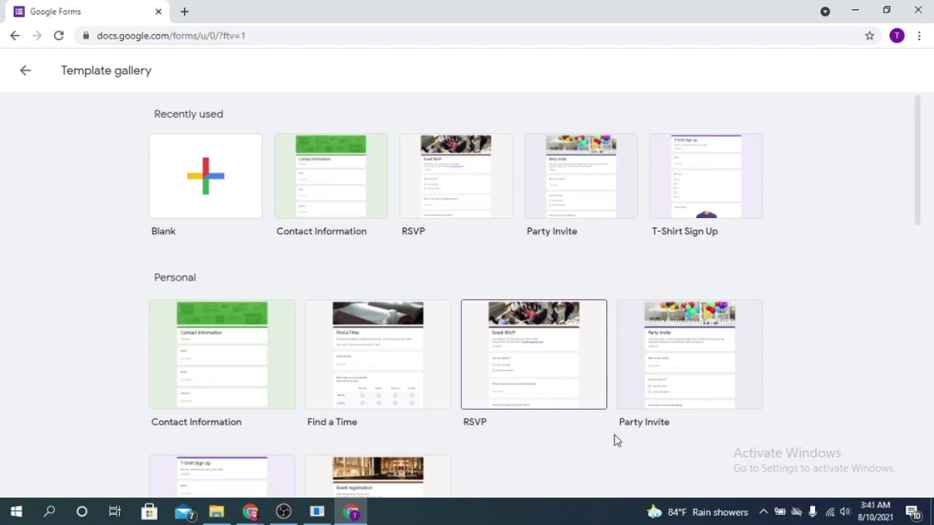
left_click(184, 189)
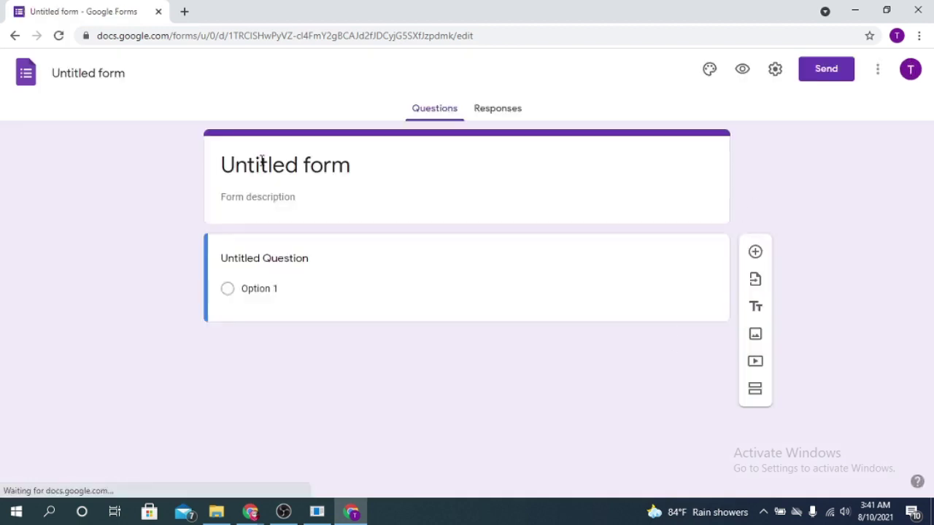
Rename the form title from 'Untitled form' to 'First Form'
left_click(240, 159)
triple_click(254, 166)
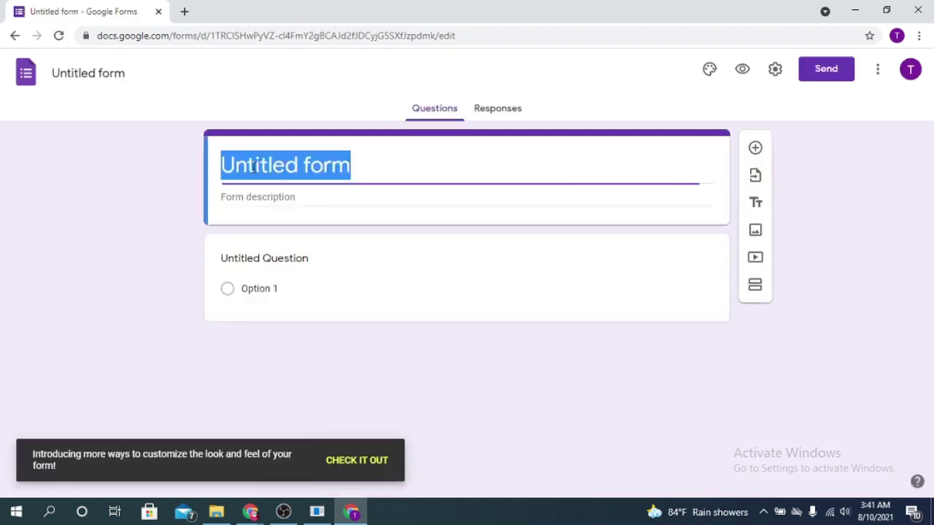
type("First form")
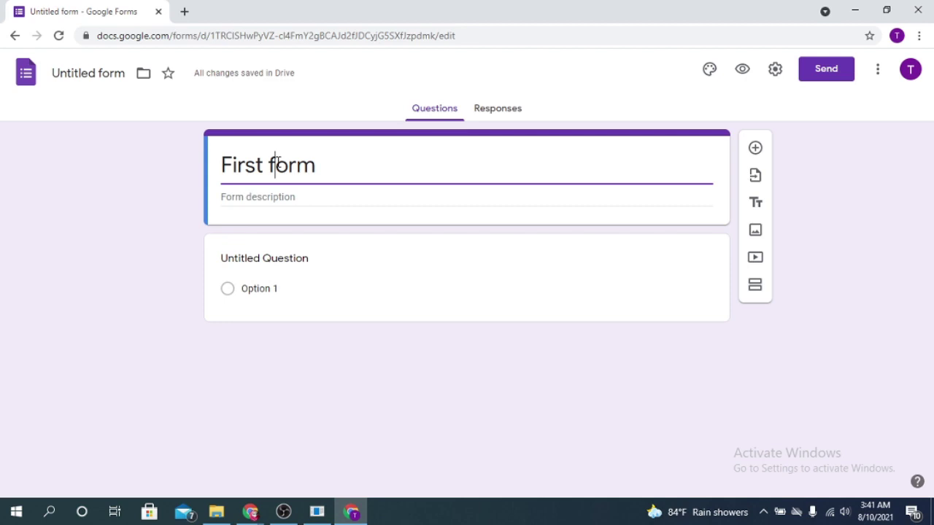
left_click(278, 163)
key("BackSpace")
type("F")
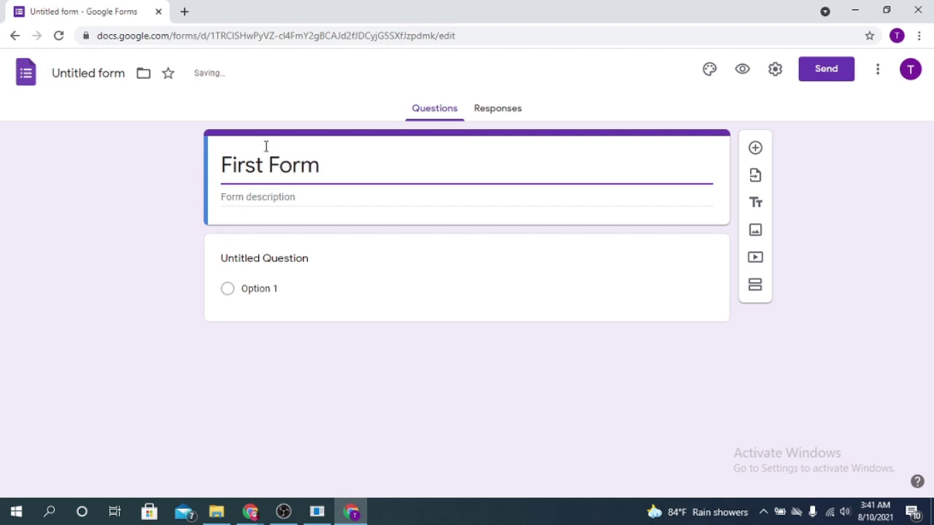
Add the form description 'This form is a demo'
left_click(259, 200)
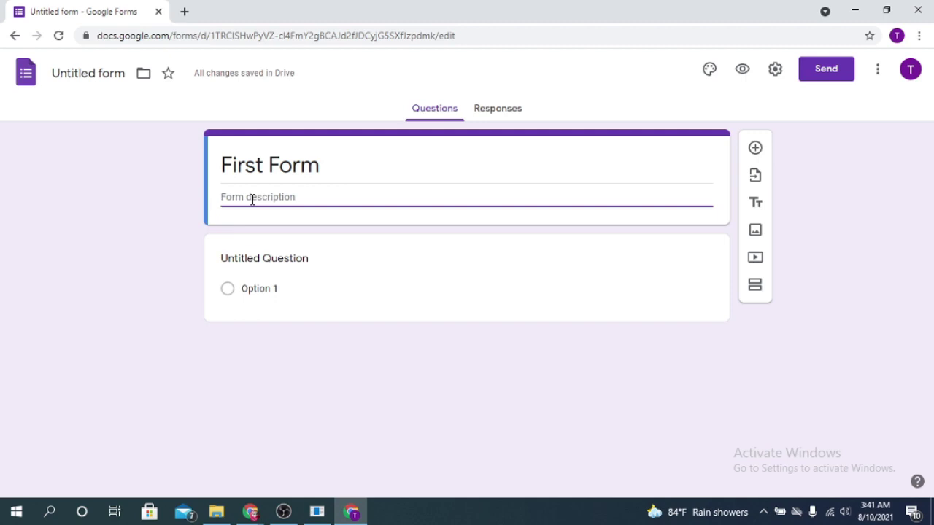
type("This form is a demo")
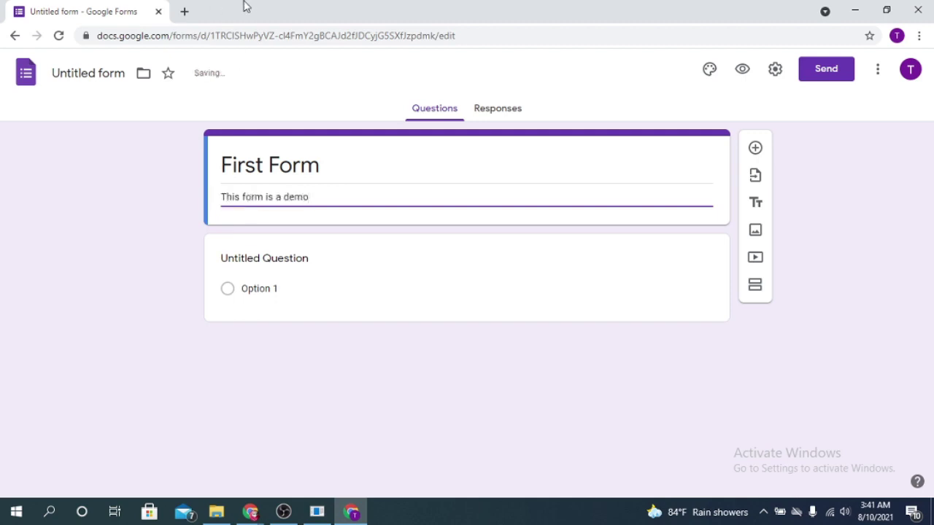
left_click(298, 256)
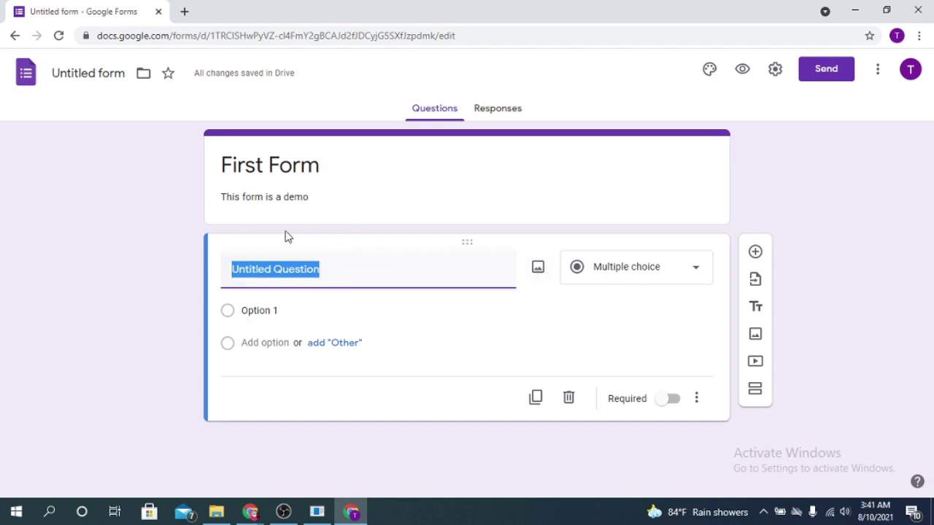
Retitle the first question 'Name'
left_click(335, 277)
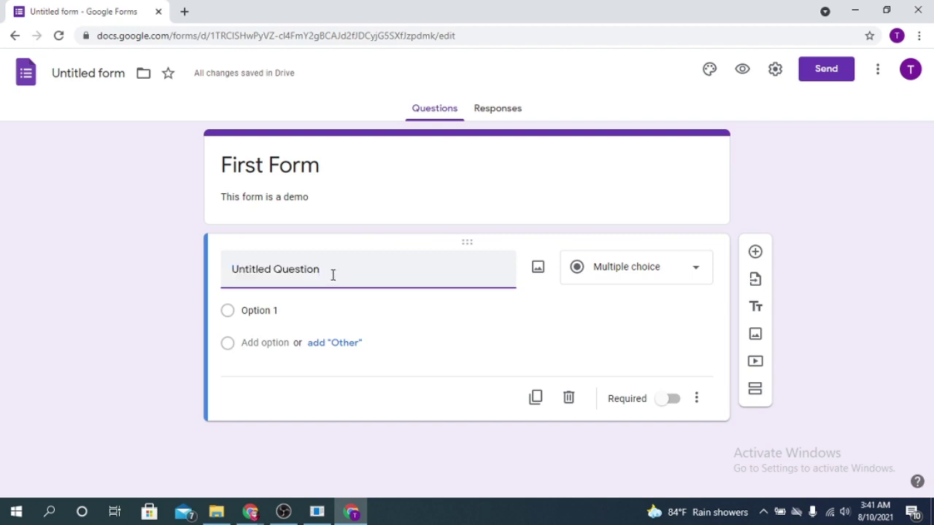
triple_click(332, 274)
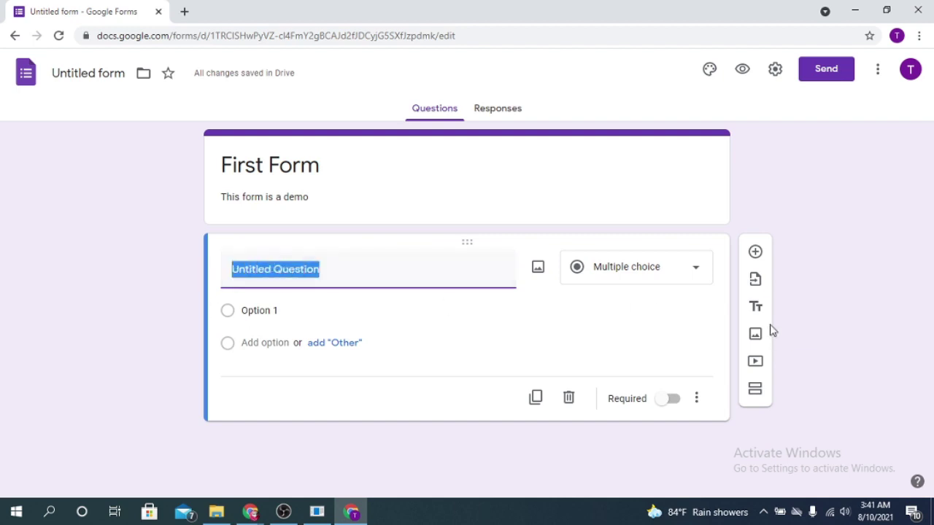
type("Name")
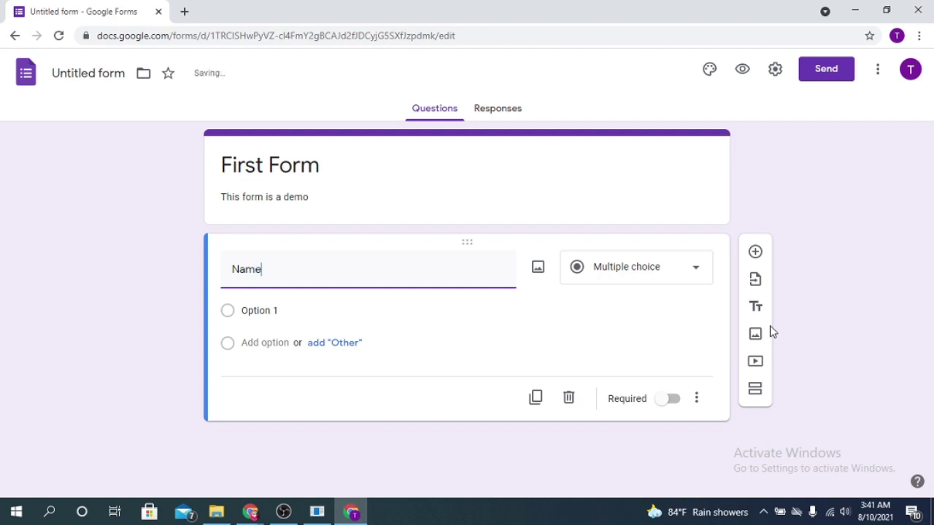
left_click(678, 271)
double_click(291, 265)
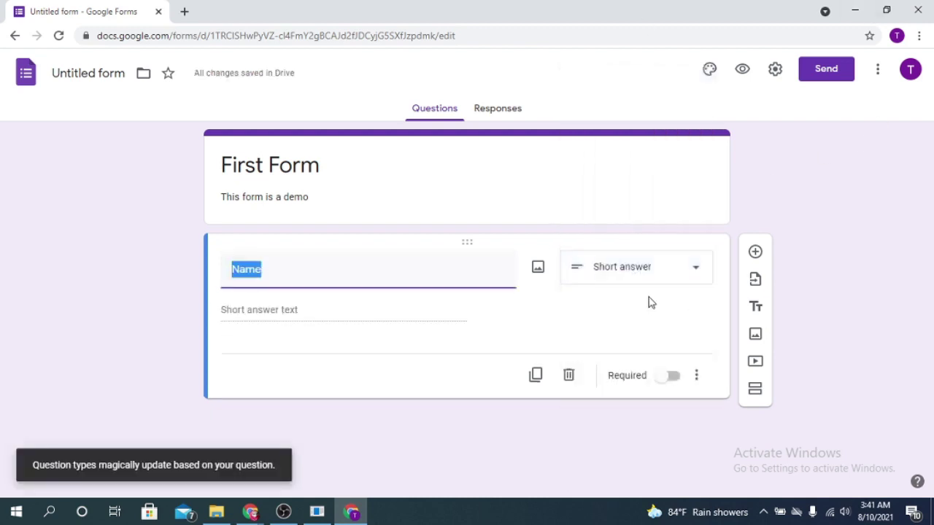
Keep the Name question as Short answer and mark it required
left_click(682, 278)
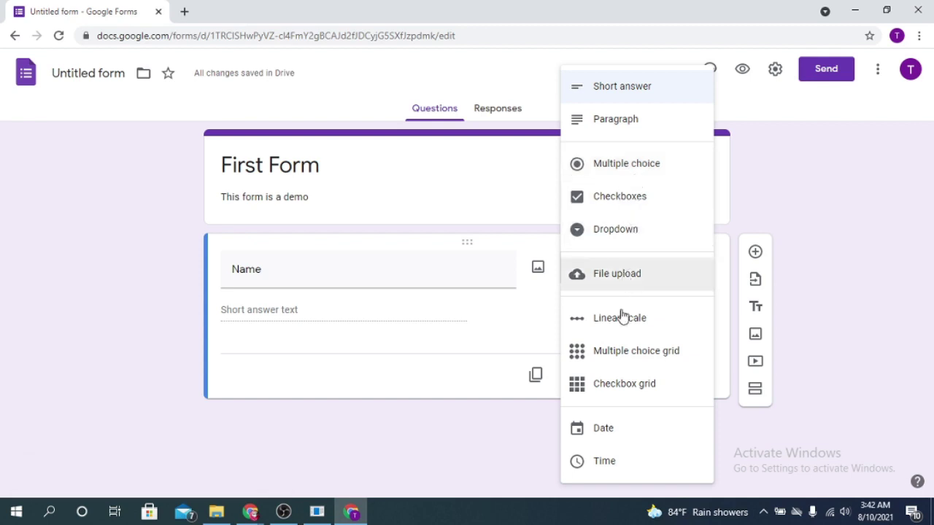
left_click(222, 354)
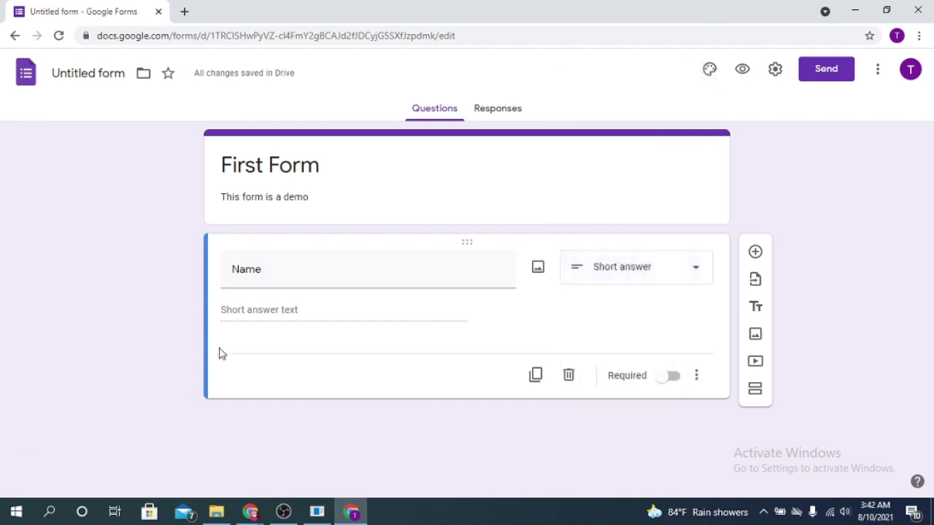
double_click(277, 273)
left_click(279, 273)
left_click(282, 308)
left_click(691, 281)
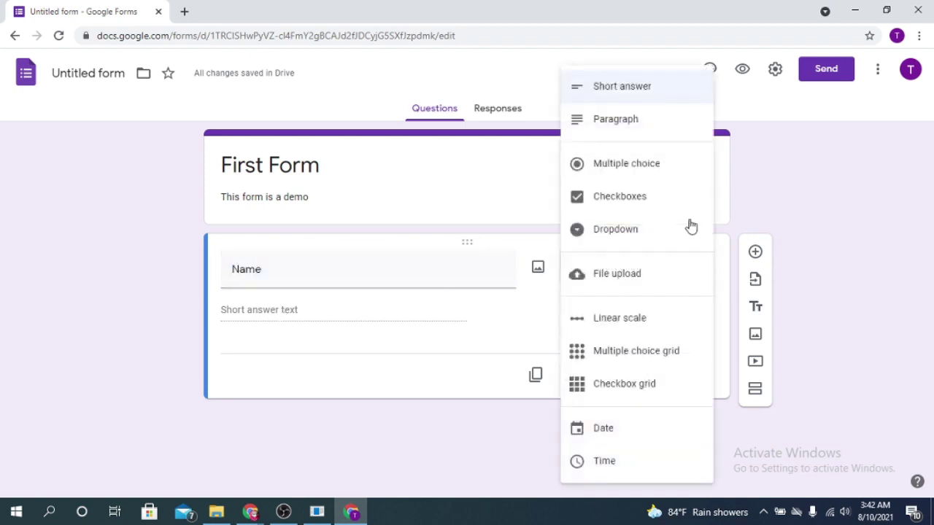
left_click(354, 417)
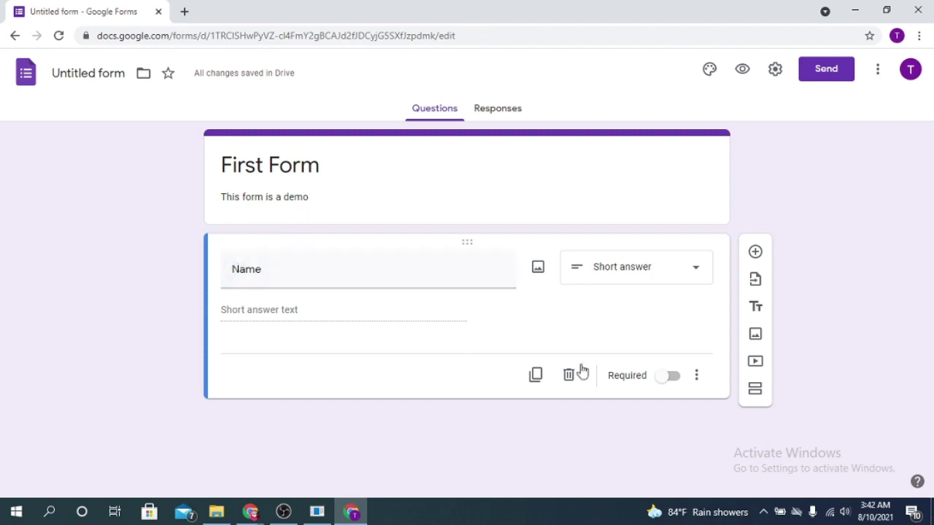
left_click(669, 377)
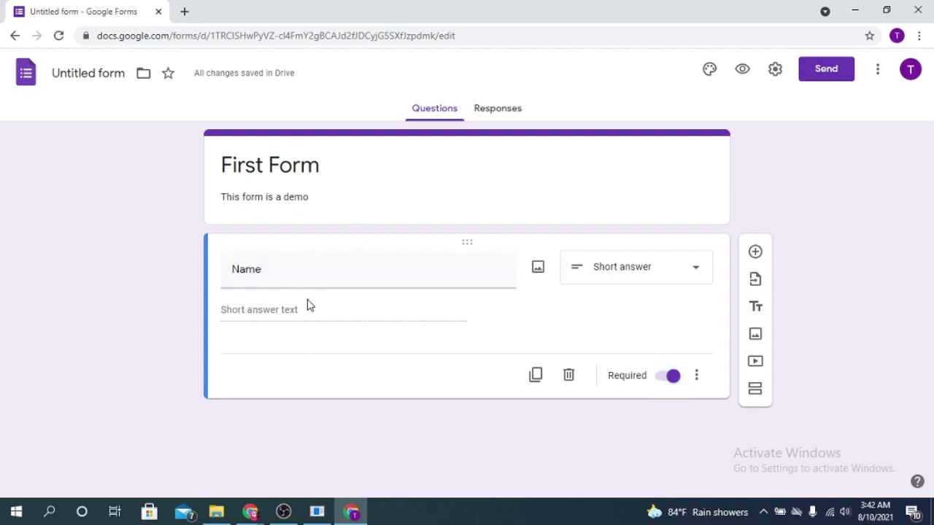
Add a required short-answer 'Email' question, then a new question titled 'Gender'
left_click(756, 253)
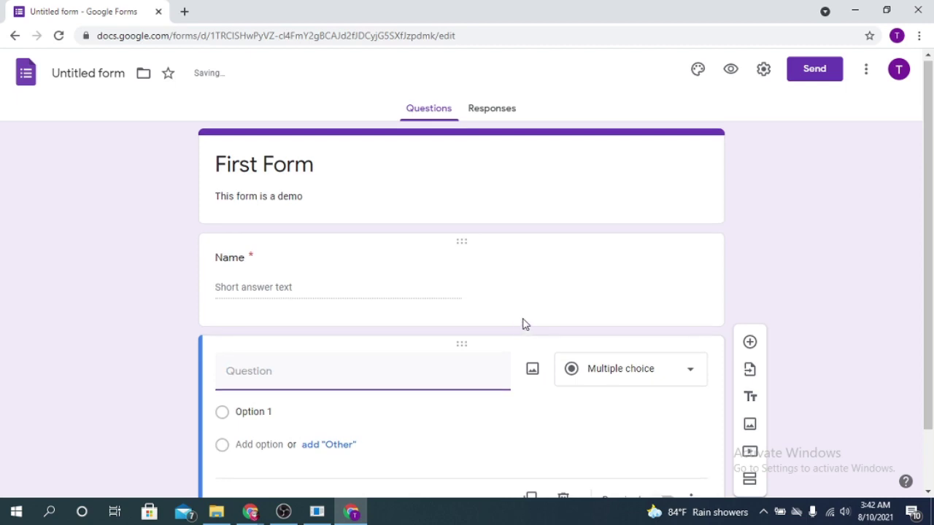
type("Email")
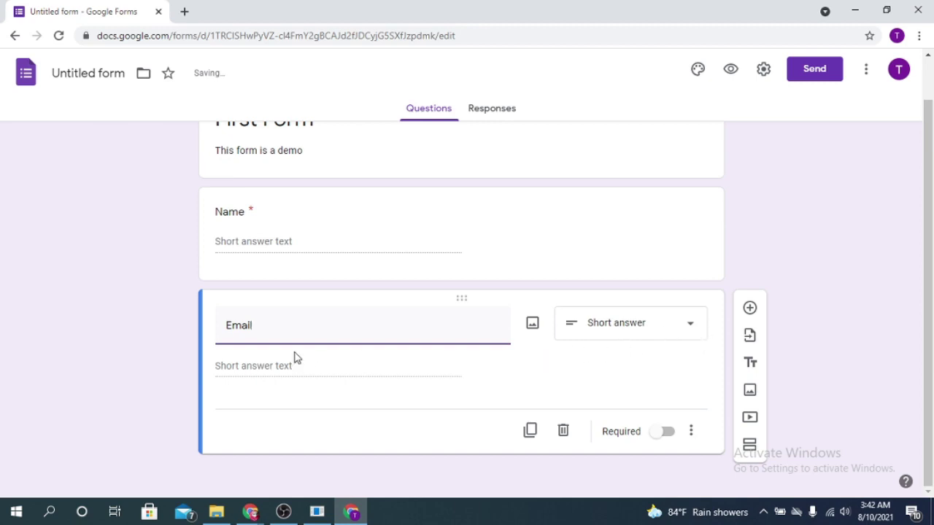
left_click(684, 326)
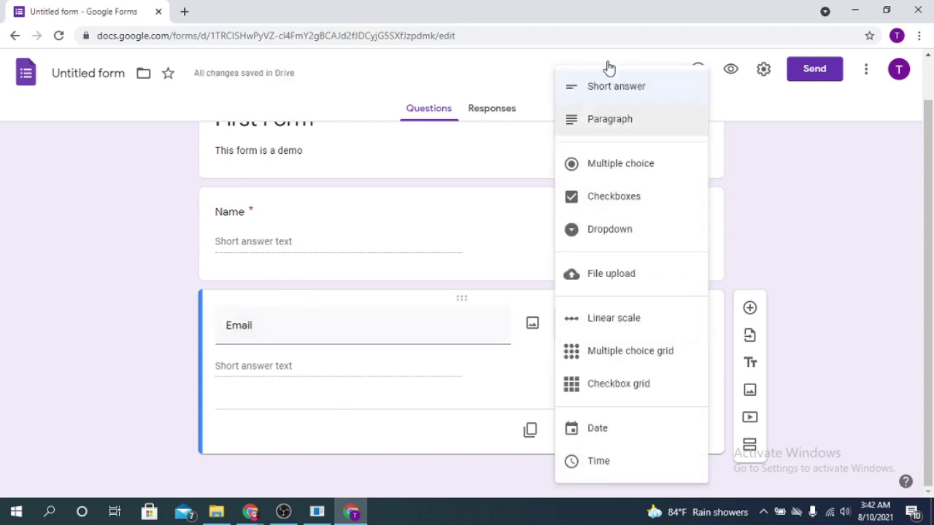
left_click(634, 96)
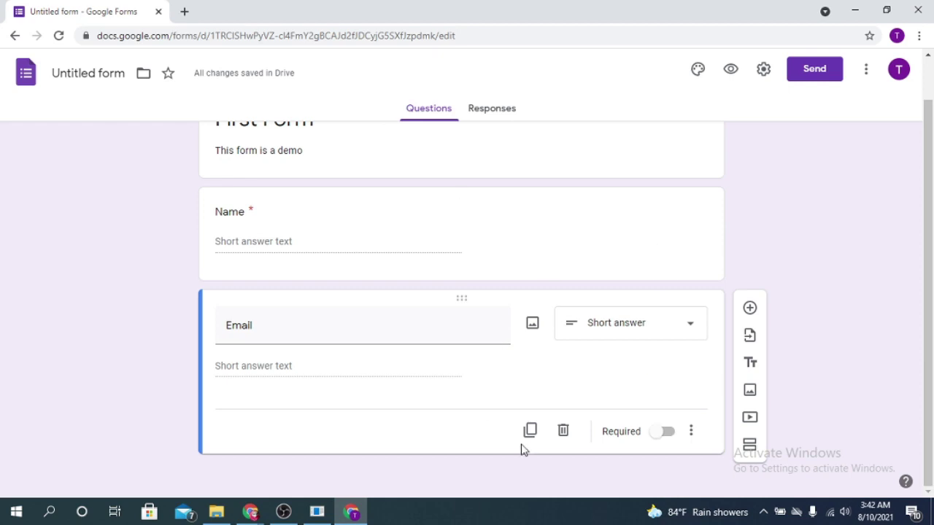
left_click(666, 432)
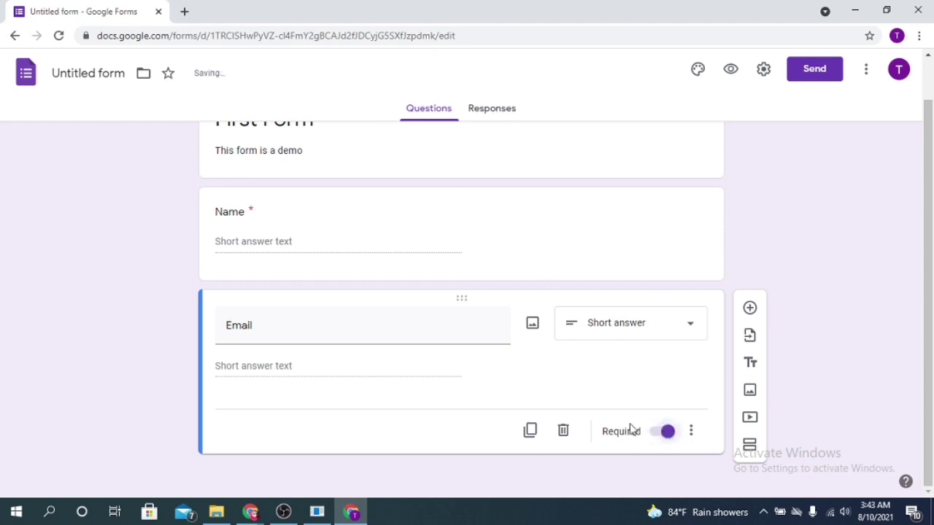
left_click(750, 311)
type("Gender")
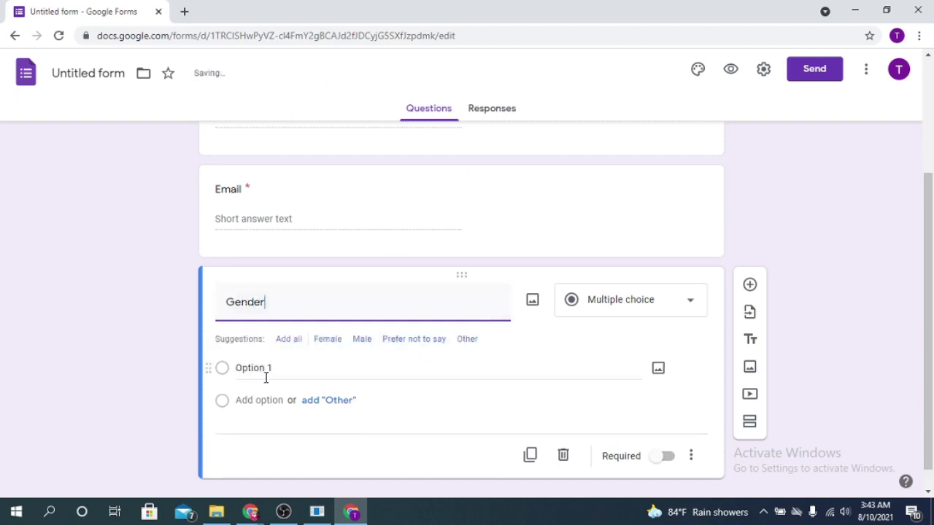
Give Gender the options Female, Male, Prefer not to say and Other, removing a stray 'F' option
left_click(262, 368)
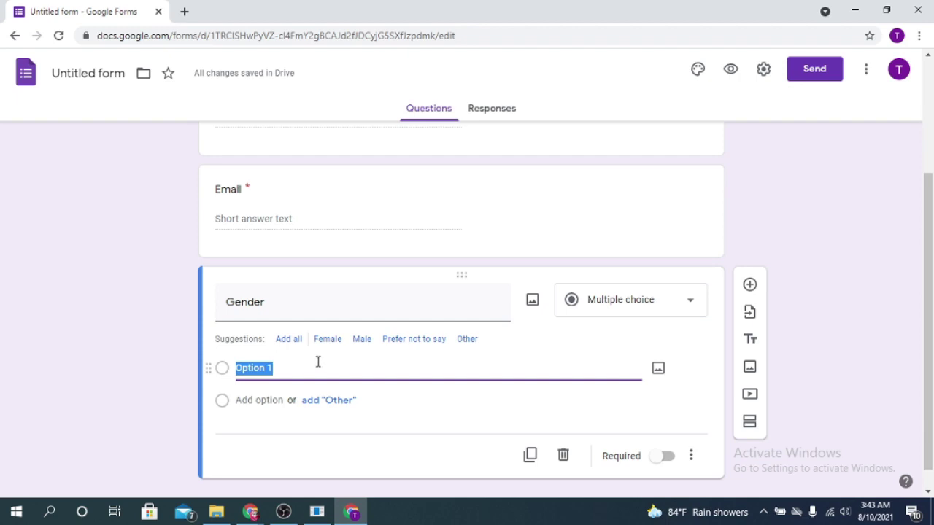
type("F")
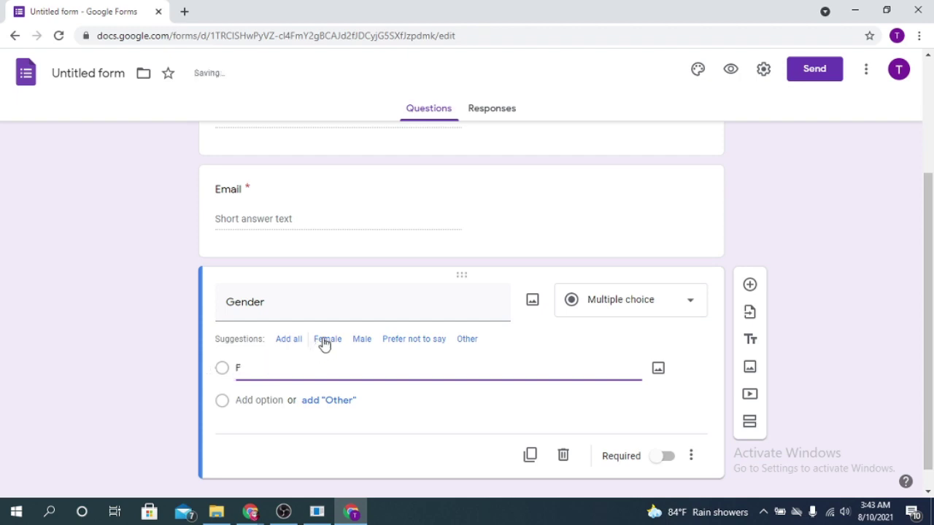
left_click(325, 339)
left_click(241, 364)
double_click(252, 369)
left_click(324, 340)
double_click(257, 369)
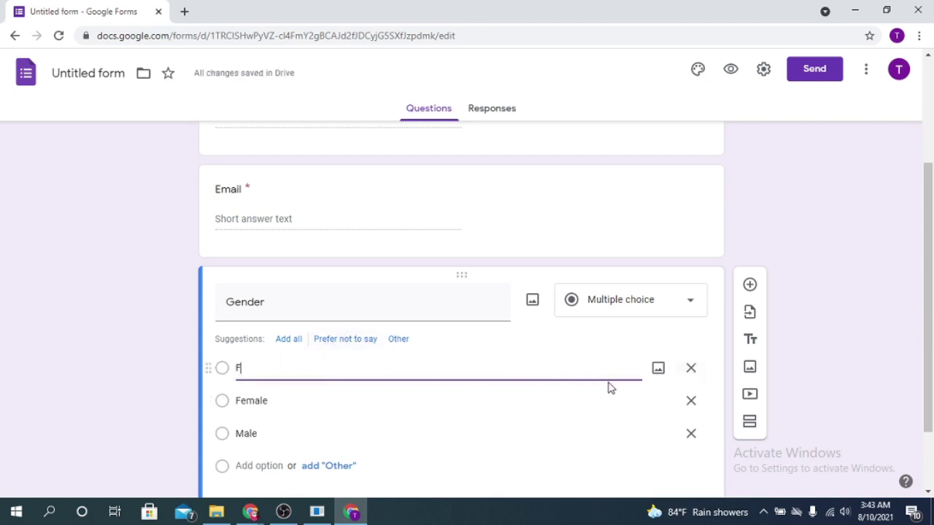
left_click(692, 370)
left_click(433, 367)
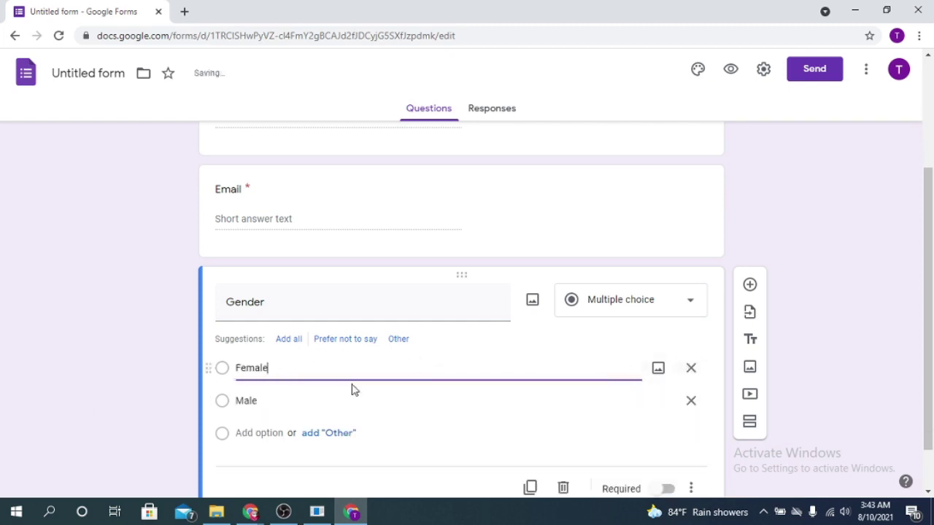
left_click(282, 398)
left_click(346, 338)
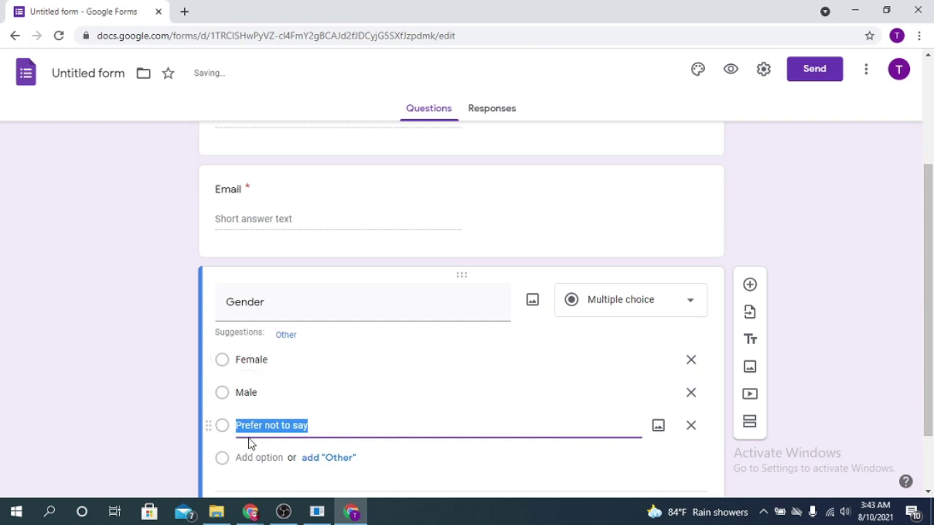
left_click(292, 454)
left_click(288, 335)
Switch Gender to Checkboxes, mark it required, and add a new question below
scroll(406, 471, "down", 2)
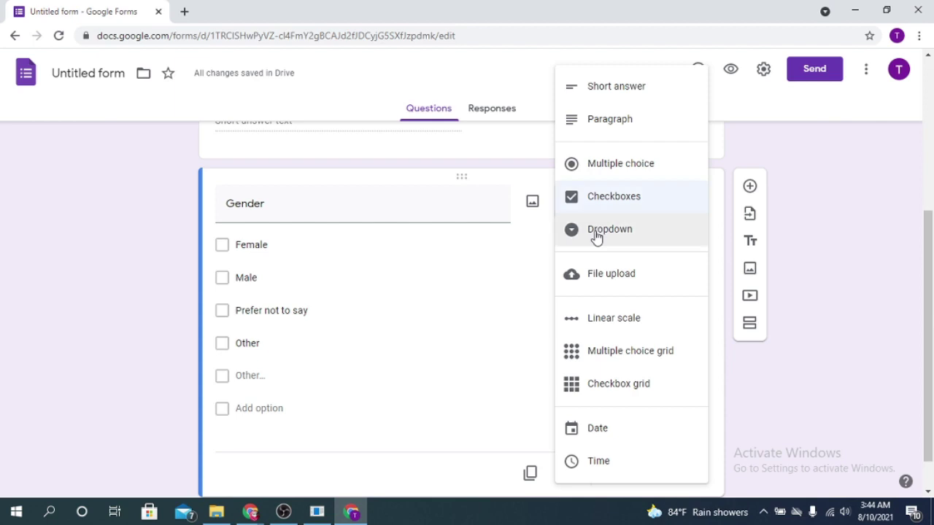
left_click(760, 425)
left_click(664, 476)
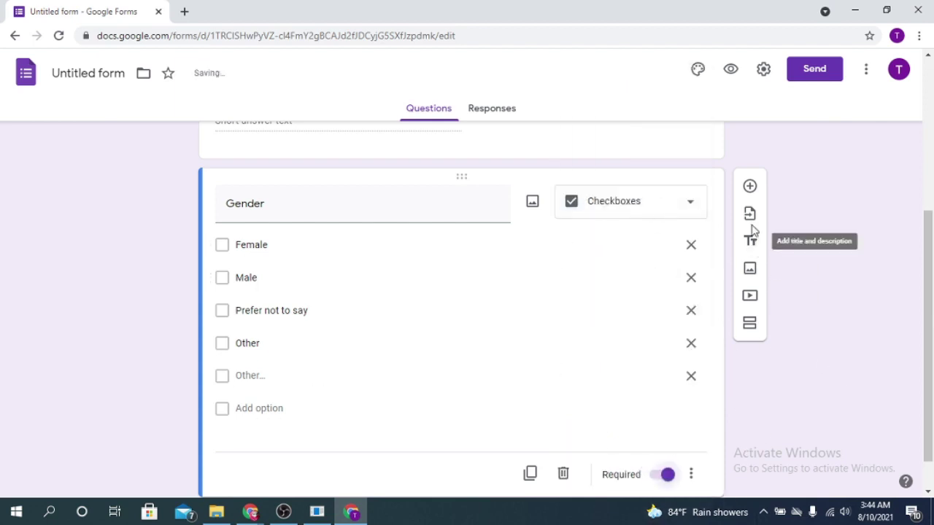
left_click(751, 187)
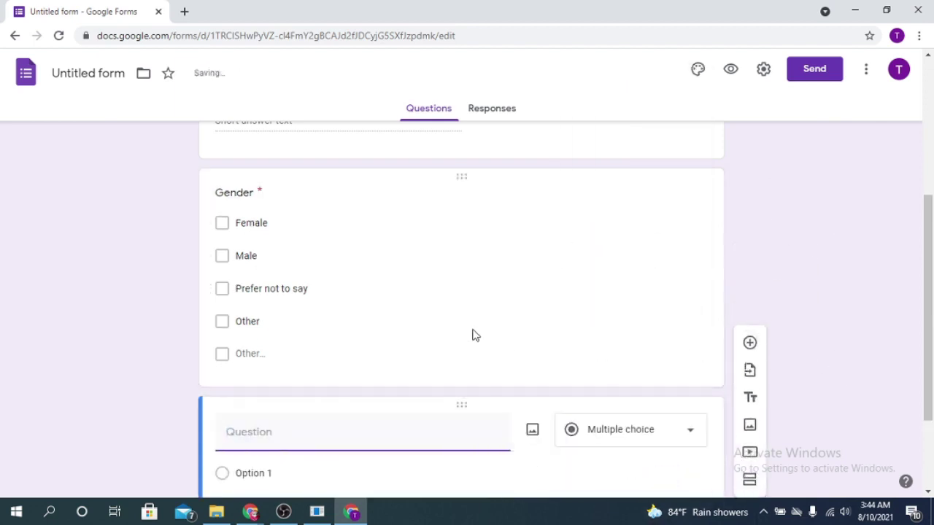
Create a question titled 'choice' with options Form, Sheet, Slide and Doc
left_click(222, 226)
scroll(498, 242, "down", 2)
left_click(348, 307)
type("choice")
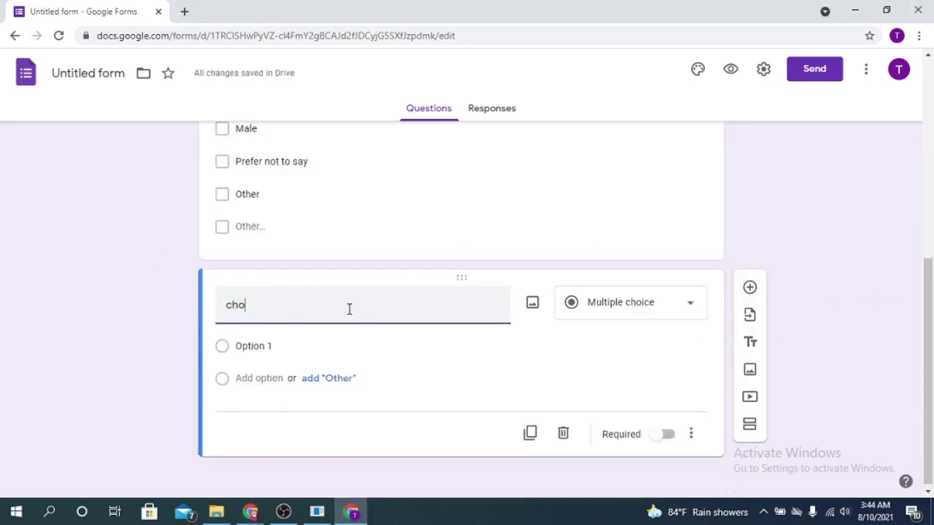
left_click(306, 346)
type("Form")
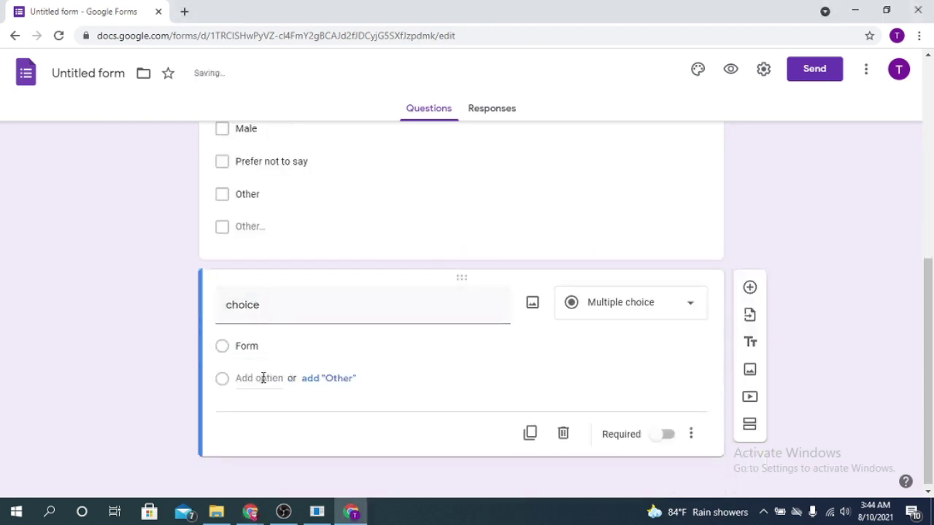
left_click(263, 378)
type("Shee")
left_click(255, 413)
type("Slide")
key("Return")
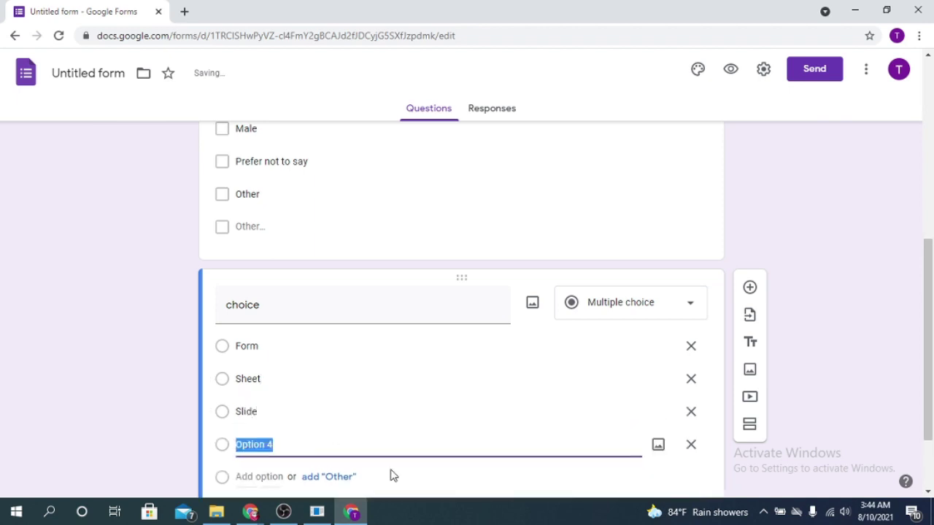
type("Doc")
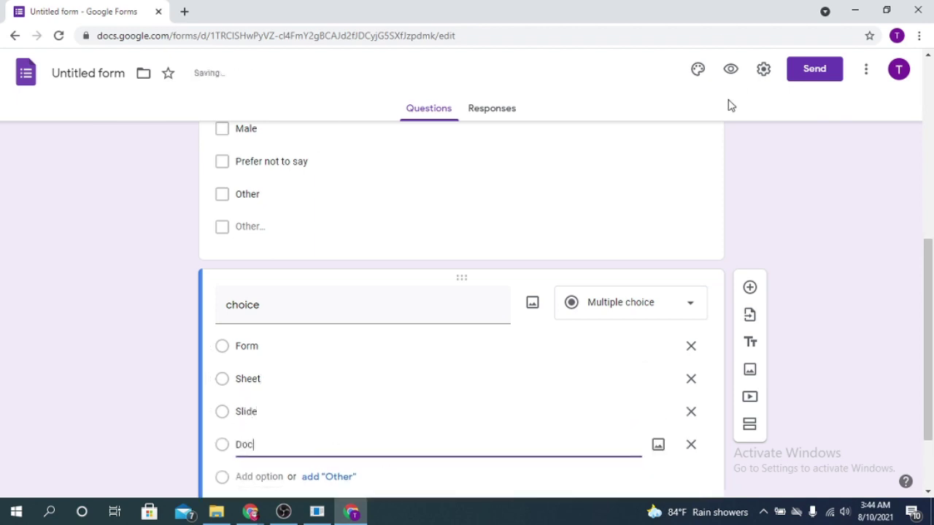
Keep 'choice' as Multiple choice and add another blank question
left_click(683, 297)
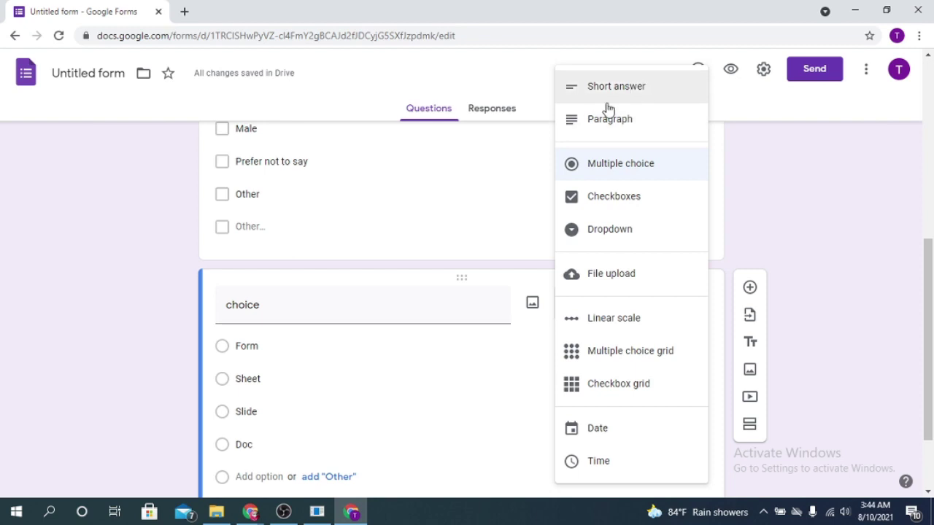
left_click(879, 235)
scroll(555, 340, "down", 2)
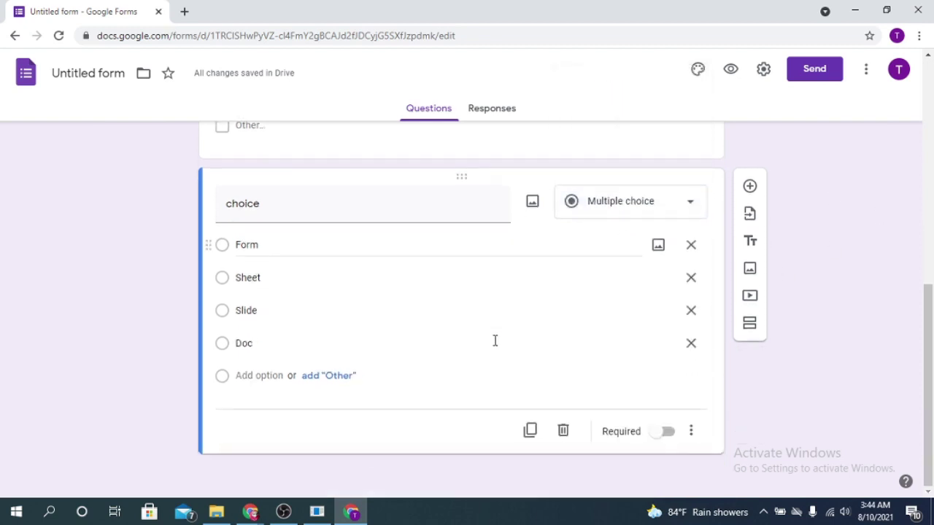
left_click(751, 187)
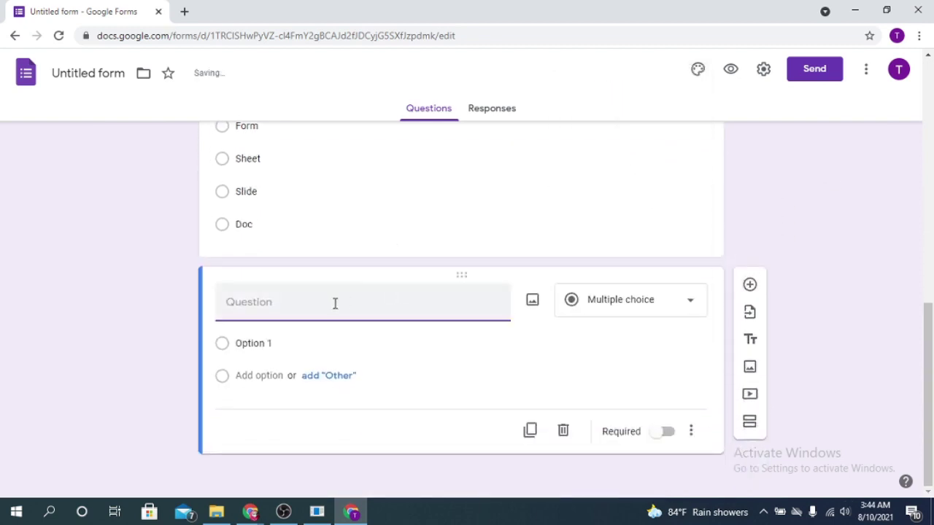
left_click(662, 302)
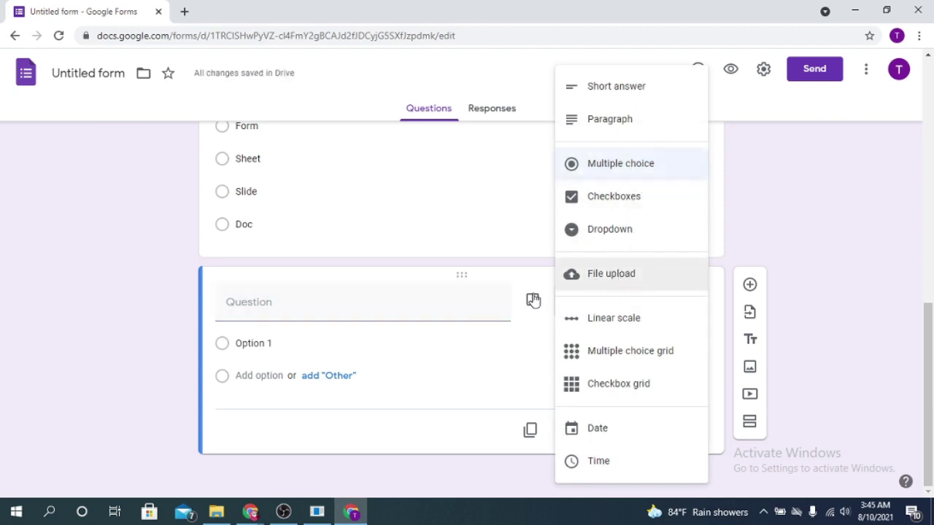
Title the new question 'Your picture' and make it File upload, accepting the Drive notice
left_click(316, 299)
type("Your picture")
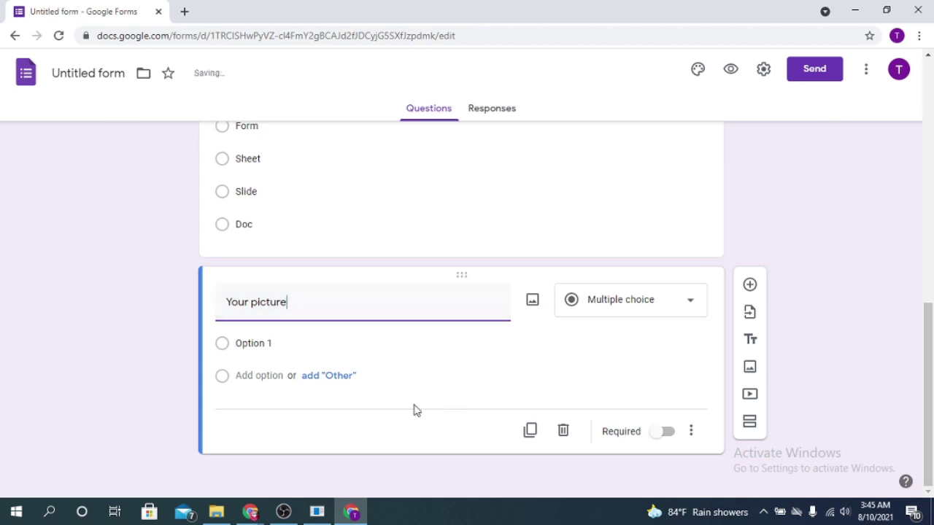
left_click(686, 299)
left_click(621, 286)
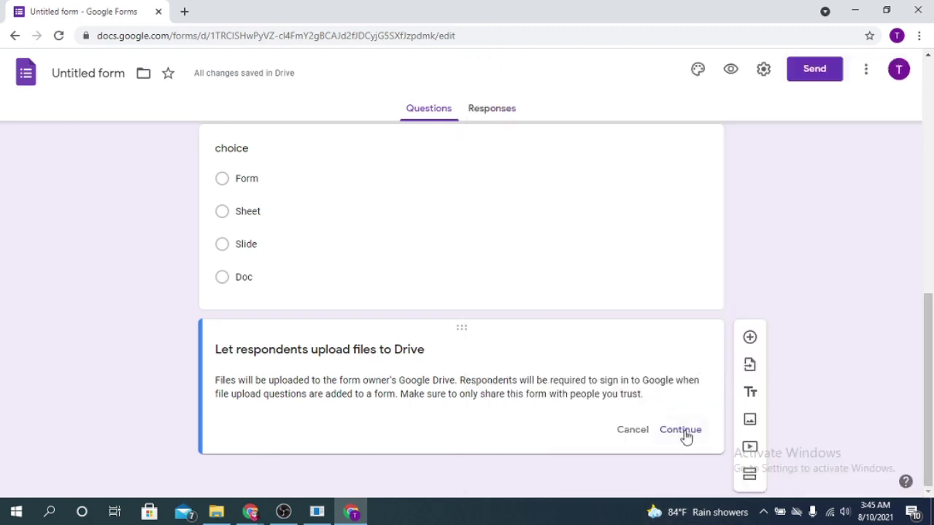
left_click(681, 432)
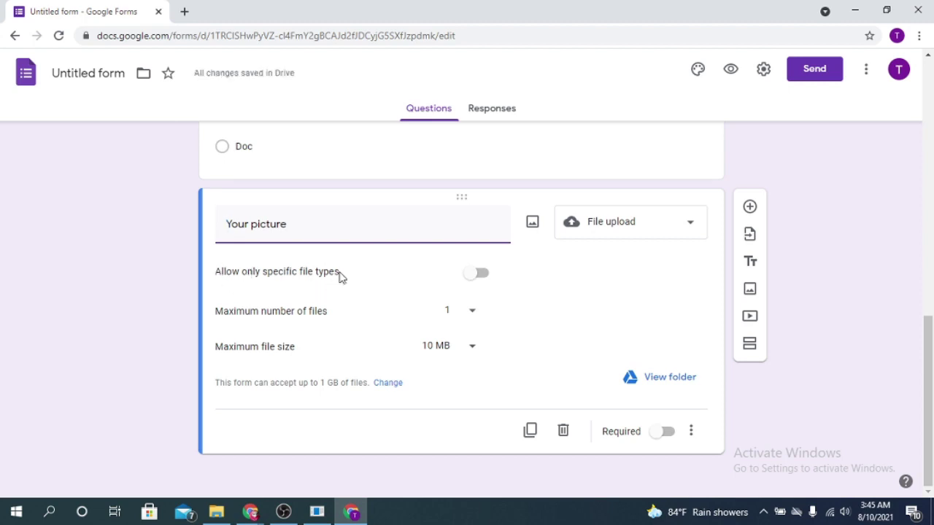
Restrict the Your picture uploads to Image files only
left_click(476, 275)
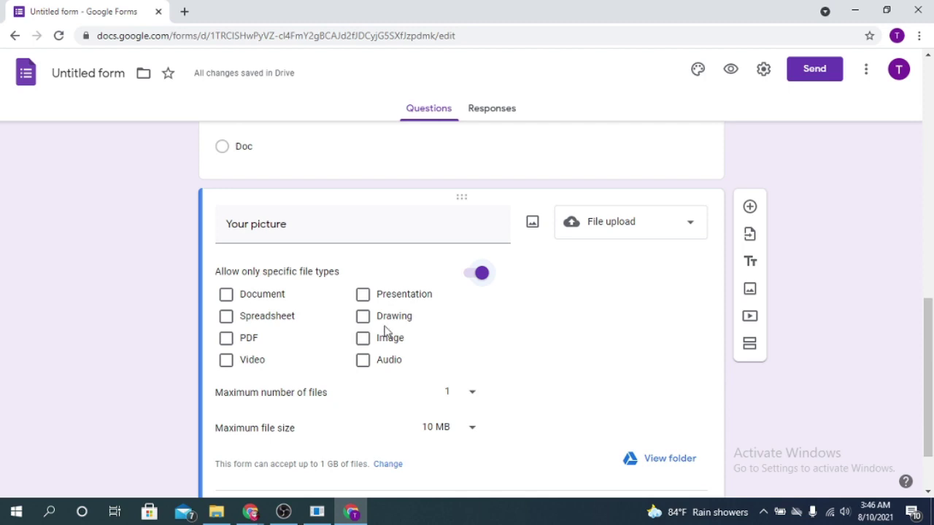
left_click(364, 340)
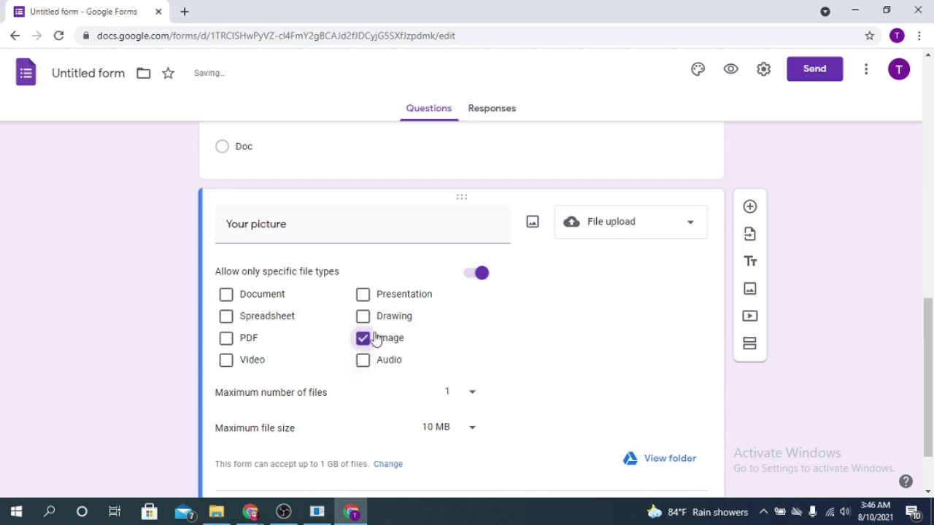
left_click(226, 340)
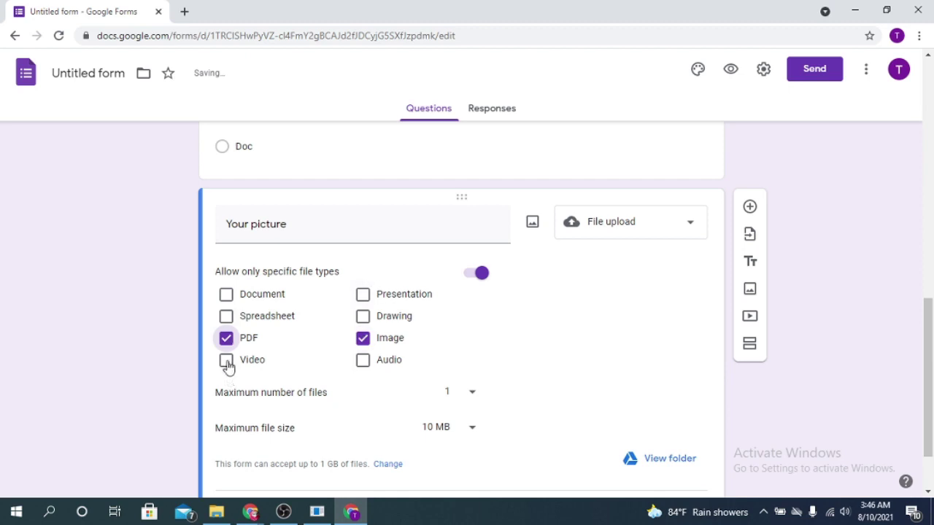
left_click(226, 365)
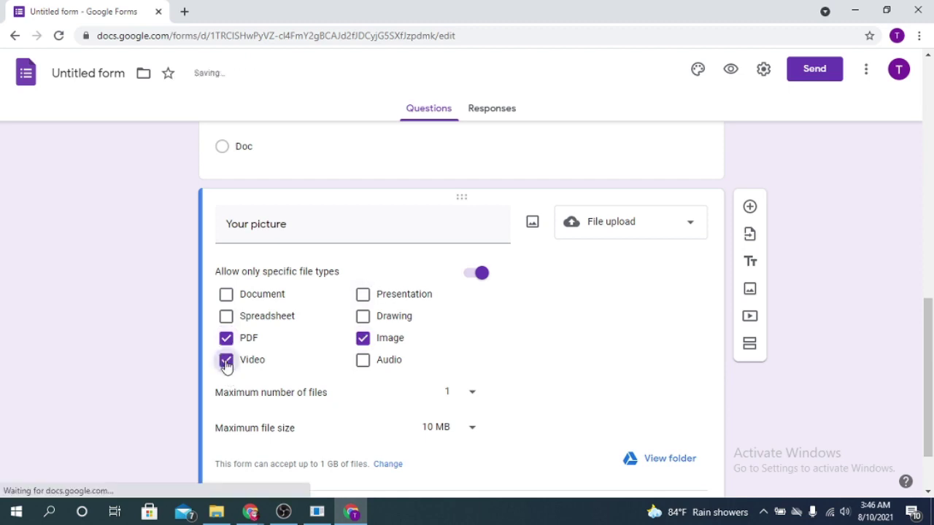
left_click(227, 365)
left_click(245, 342)
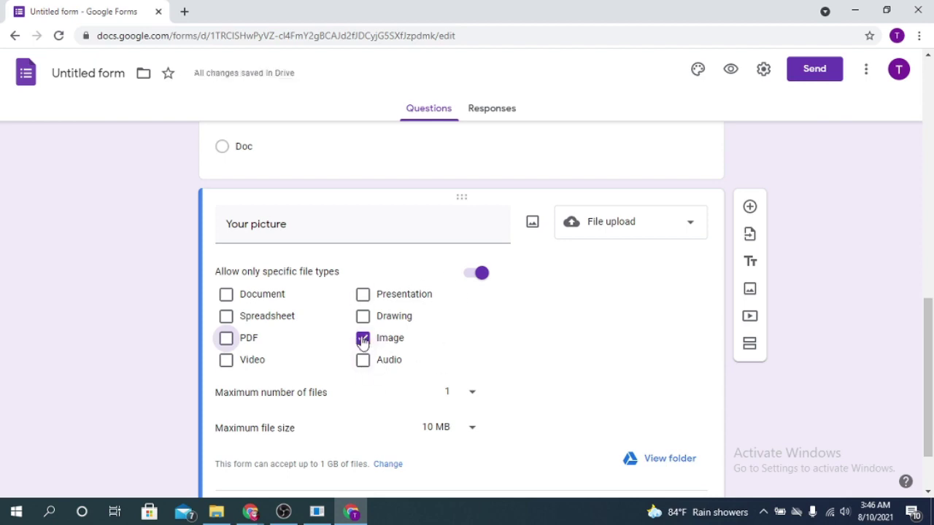
Keep a 1-file limit, set maximum size to 100 MB, mark it required, and add a question
scroll(391, 402, "down", 2)
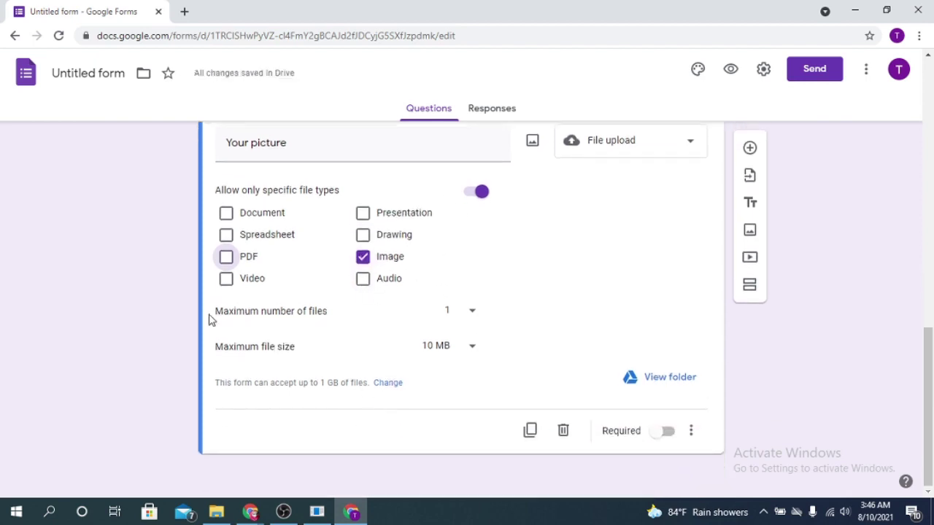
left_click(472, 312)
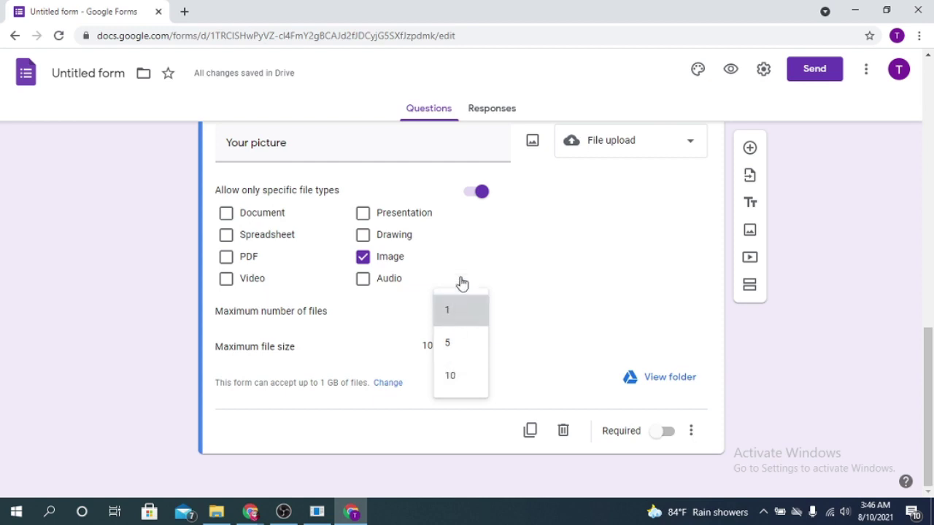
left_click(471, 316)
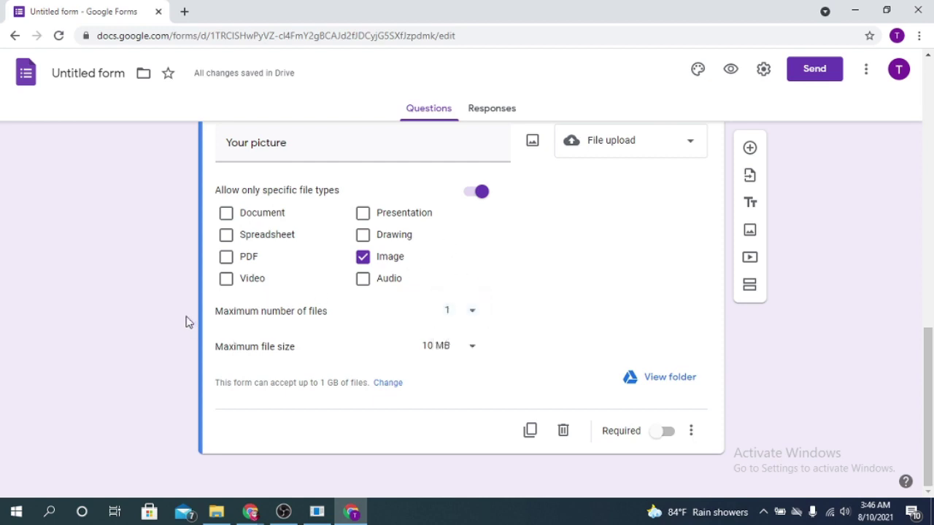
left_click(475, 348)
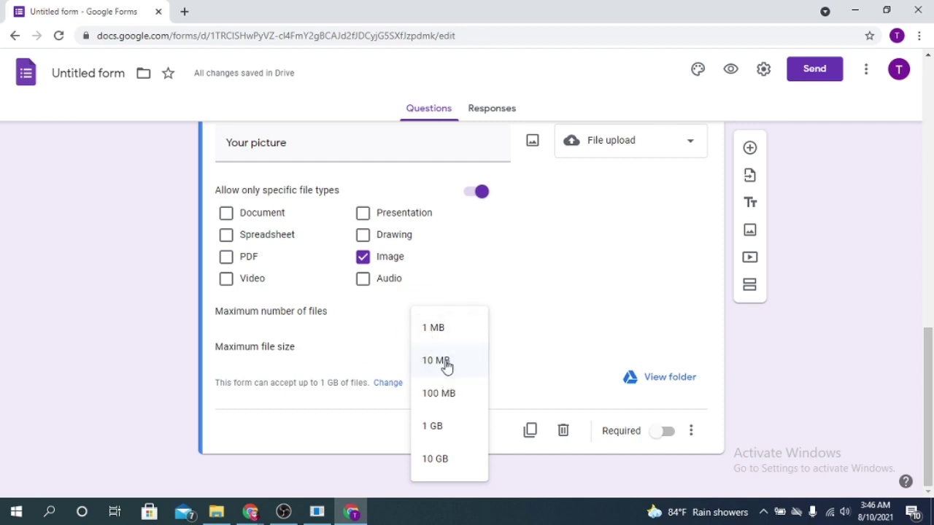
left_click(444, 400)
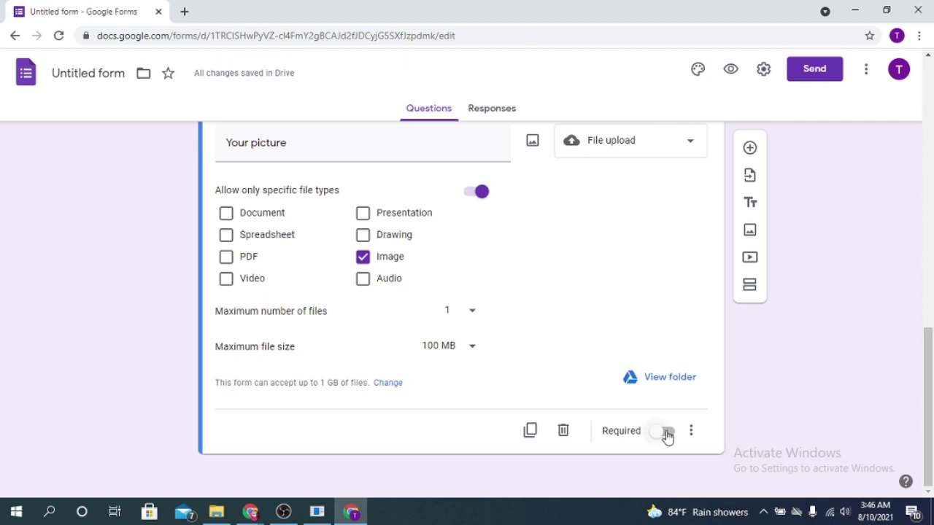
left_click(666, 432)
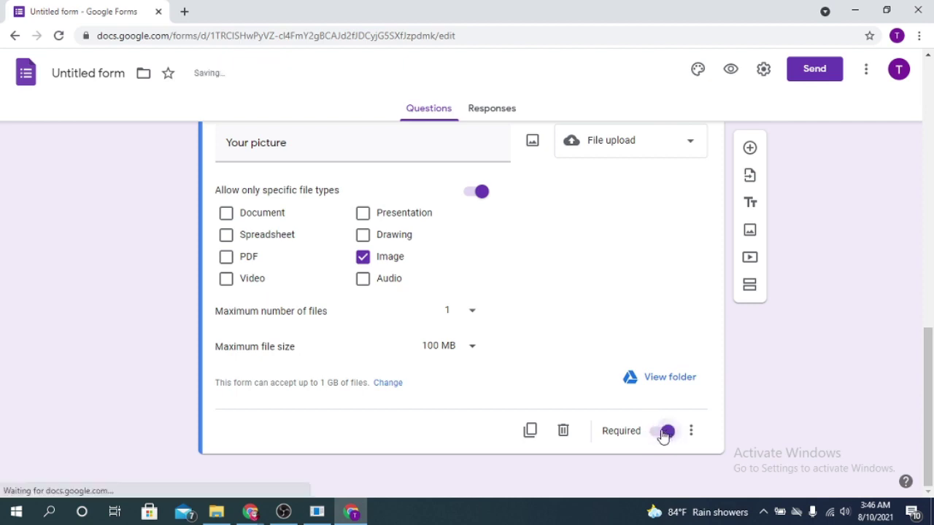
left_click(750, 147)
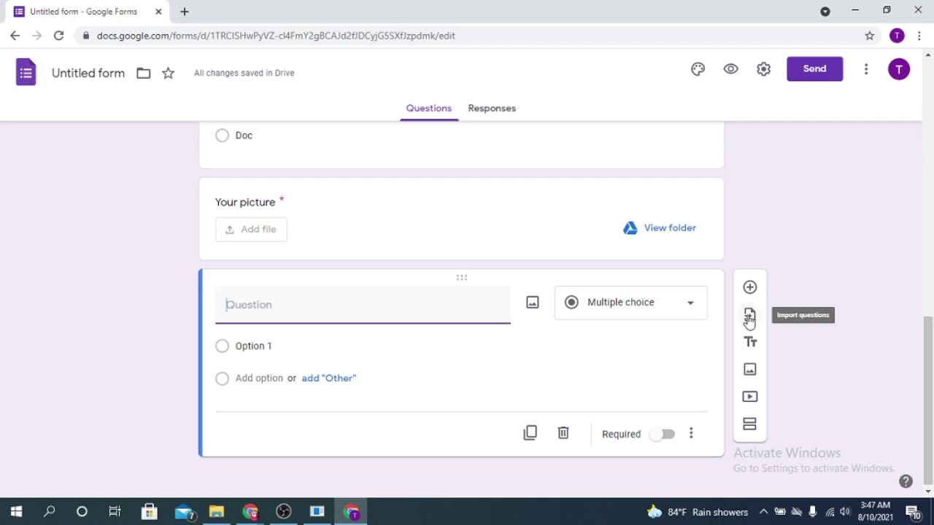
Choose the Untitled form as the source for importing questions
left_click(749, 318)
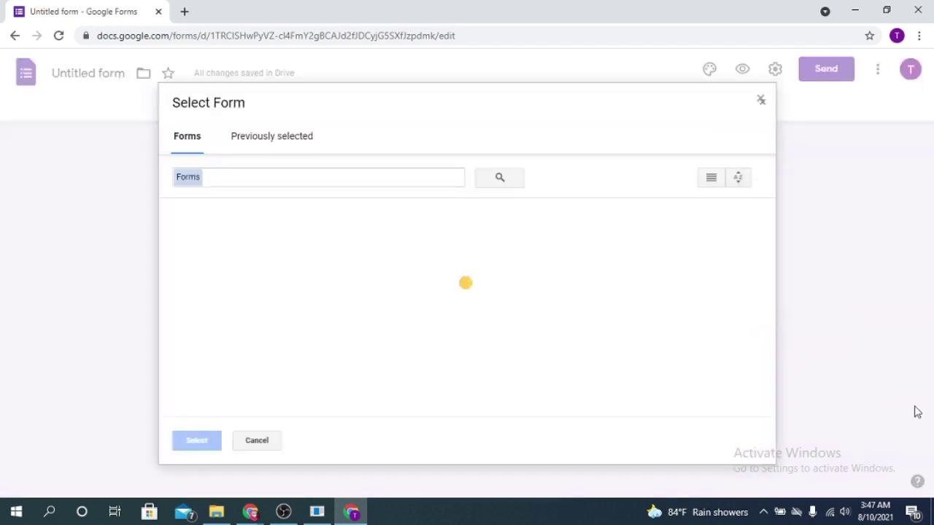
left_click(263, 135)
left_click(187, 136)
left_click(219, 343)
left_click(196, 441)
scroll(788, 365, "down", 1)
scroll(803, 306, "up", 1)
scroll(794, 316, "up", 2)
scroll(810, 233, "down", 2)
scroll(734, 316, "down", 1)
scroll(901, 246, "up", 1)
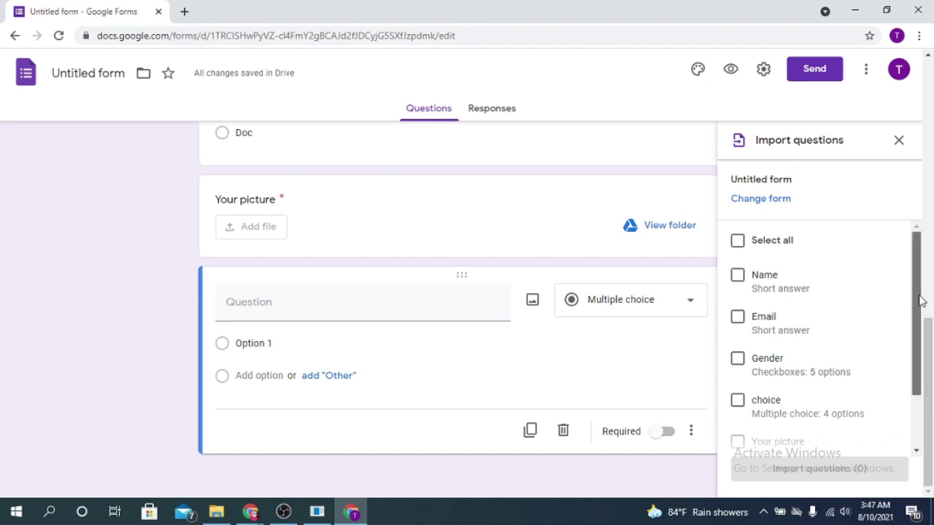
scroll(920, 302, "down", 1)
Import Email, Gender, choice, Your picture and the multiple-choice question, then restore the upload folder
left_click(740, 248)
left_click(738, 289)
left_click(738, 329)
left_click(741, 371)
left_click(737, 412)
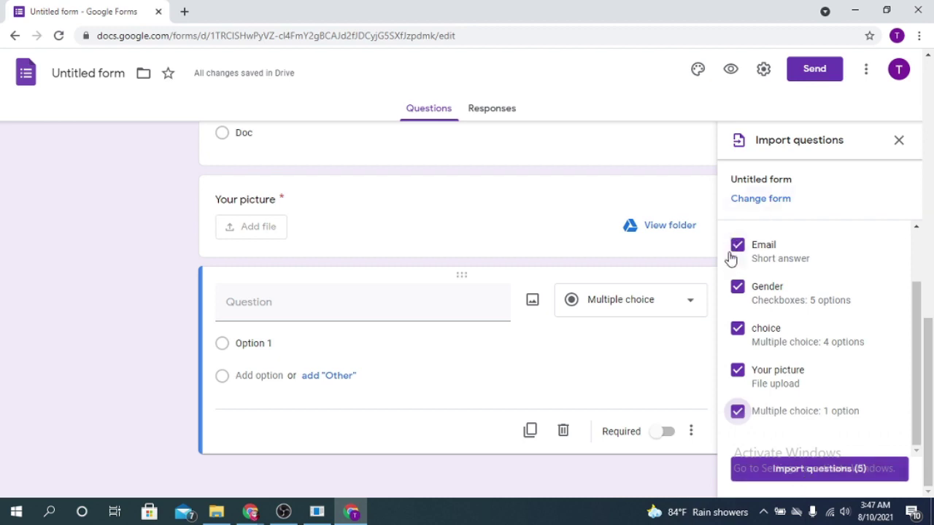
left_click(801, 473)
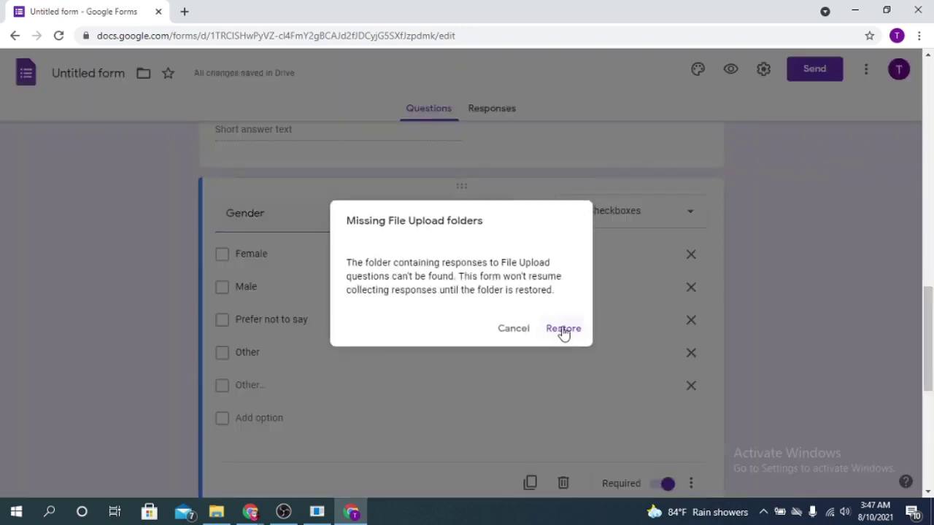
left_click(563, 329)
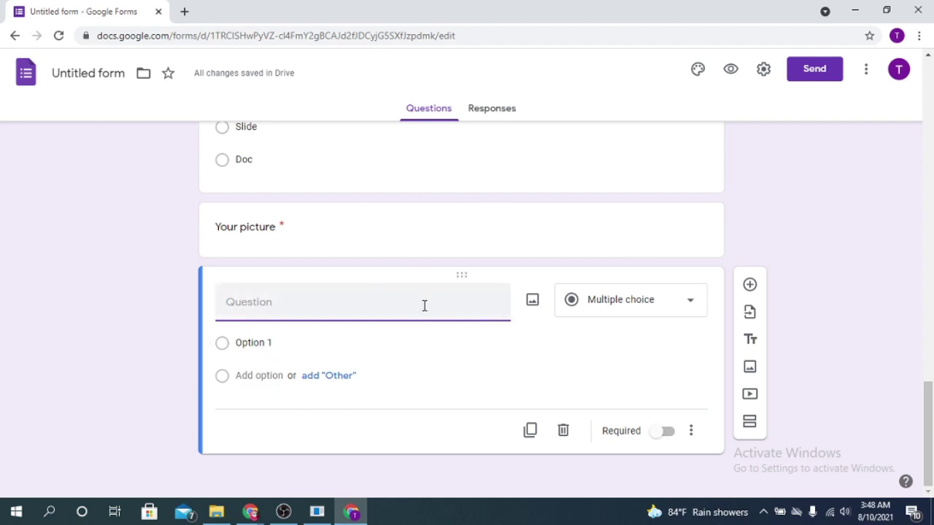
Delete the blank multiple-choice question and duplicate the Your picture upload question, clearing the copy's title
left_click(564, 432)
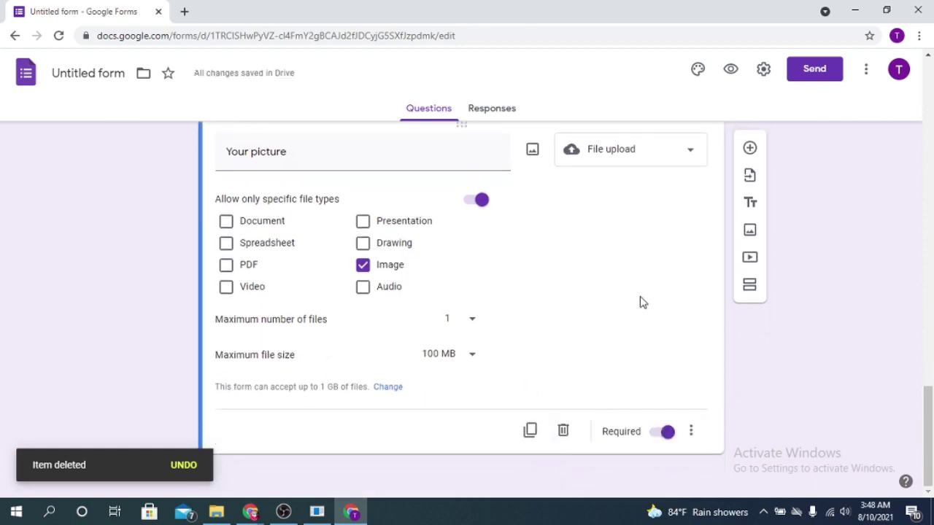
left_click(532, 432)
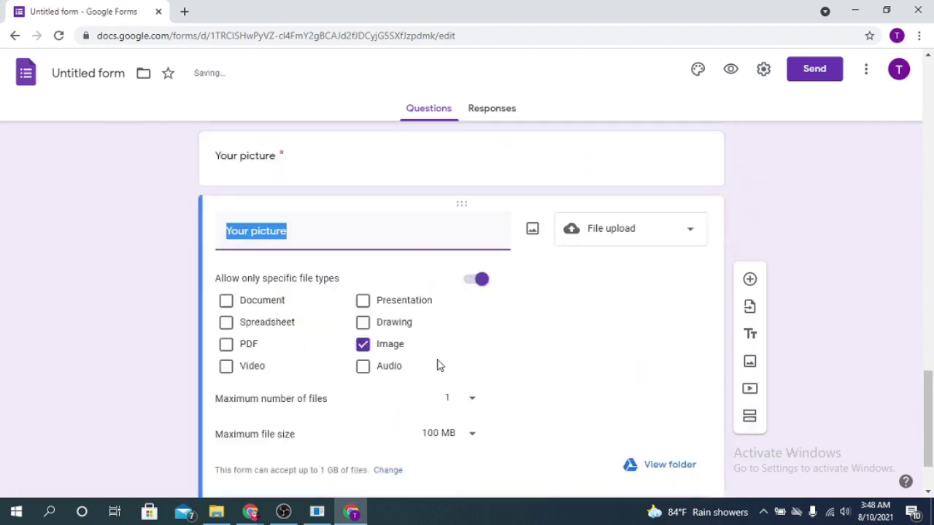
left_click(299, 229)
key("Delete")
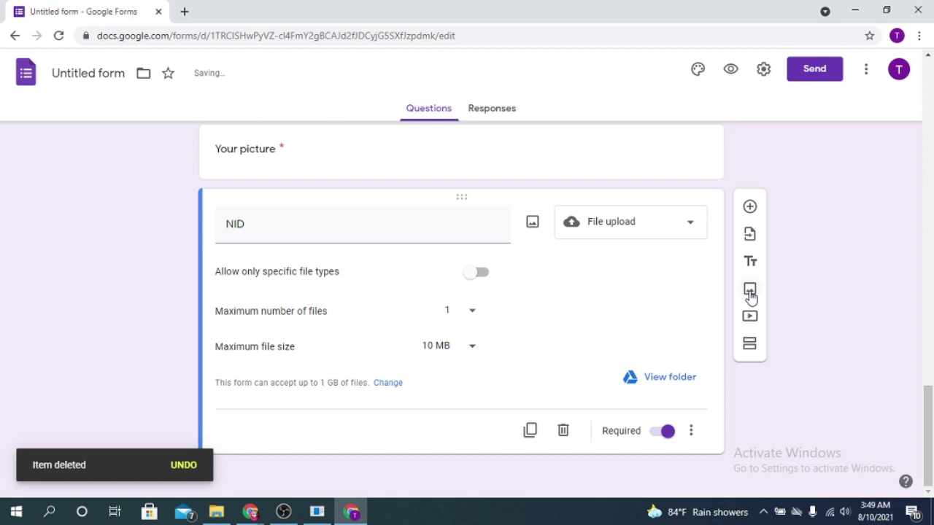
In the Add image dialog, try the camera, photos, web search and URL tabs before returning to Upload
left_click(750, 290)
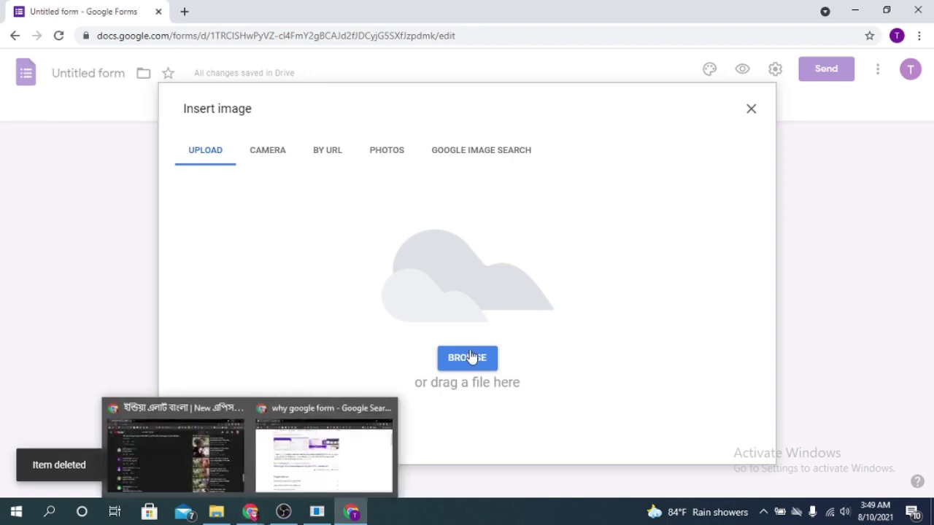
left_click(274, 155)
left_click(383, 152)
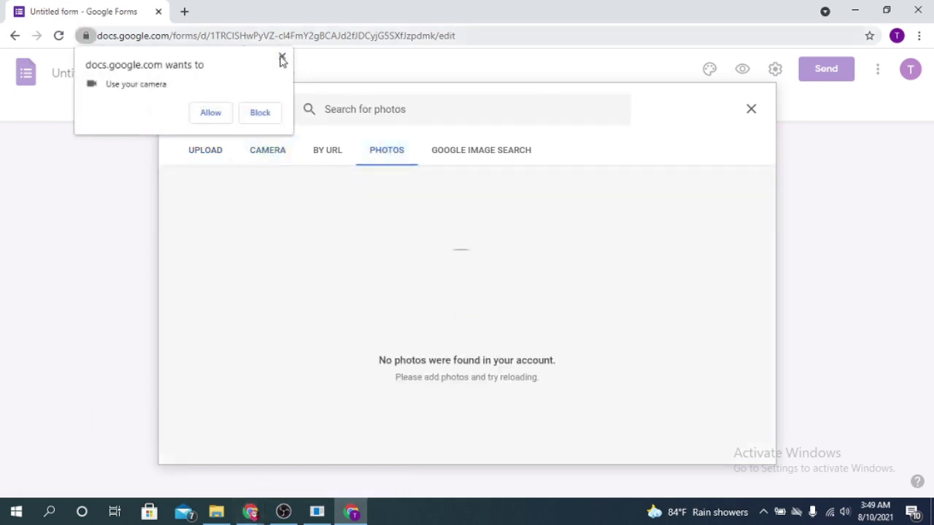
left_click(281, 59)
left_click(505, 152)
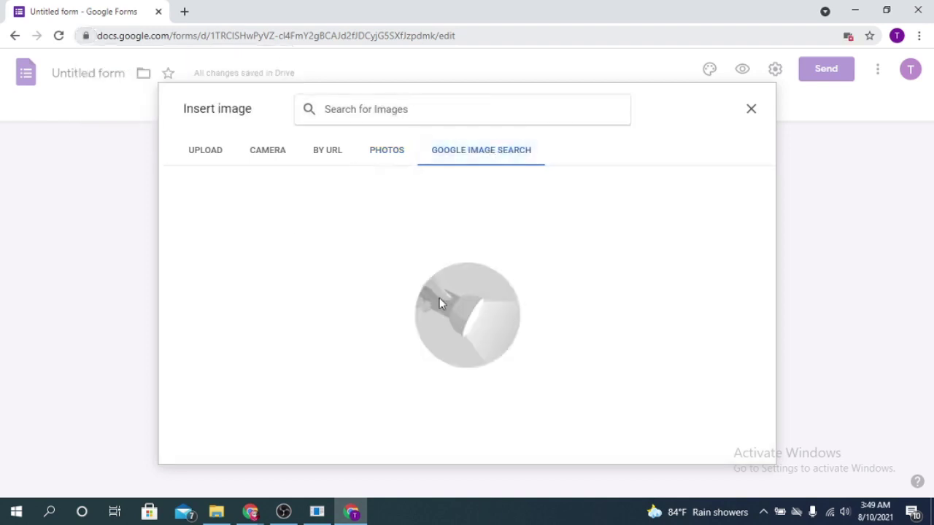
left_click(325, 156)
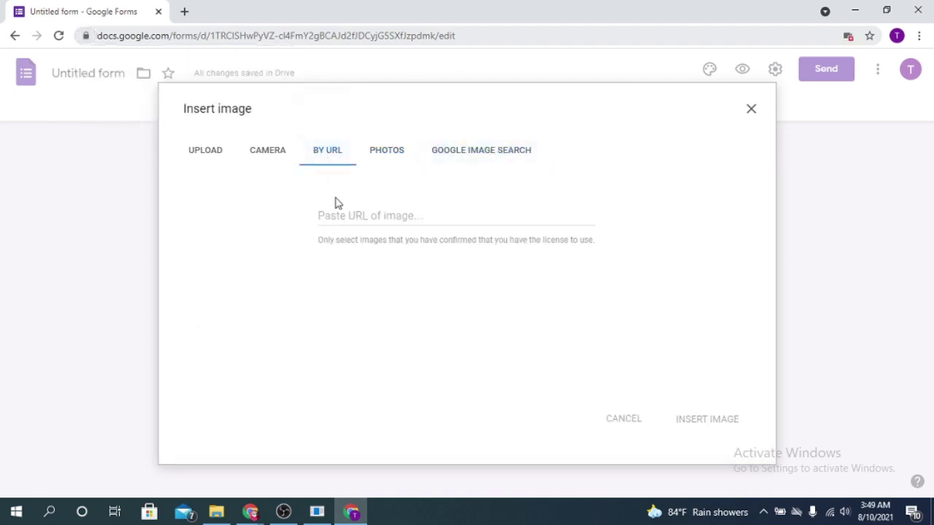
left_click(187, 159)
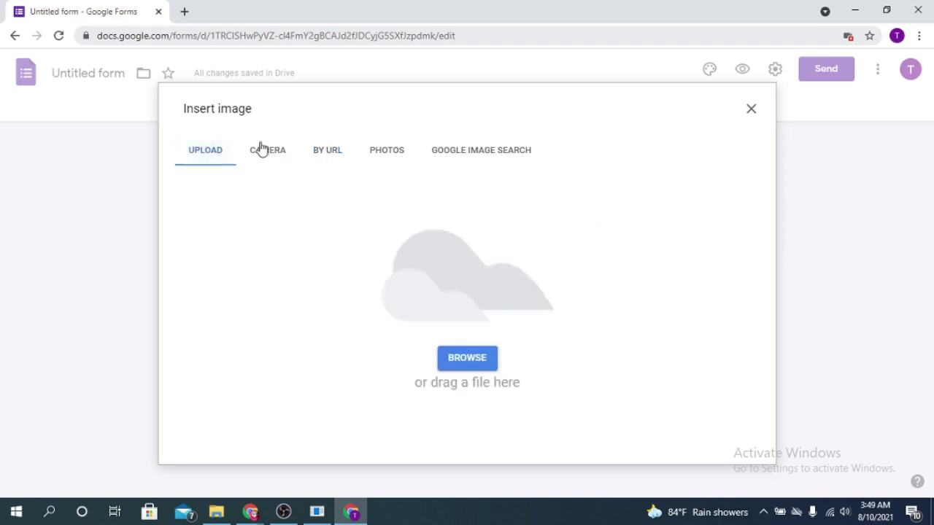
Drag the watercolour tree image from the Downloads folder into the Upload area
left_click(216, 511)
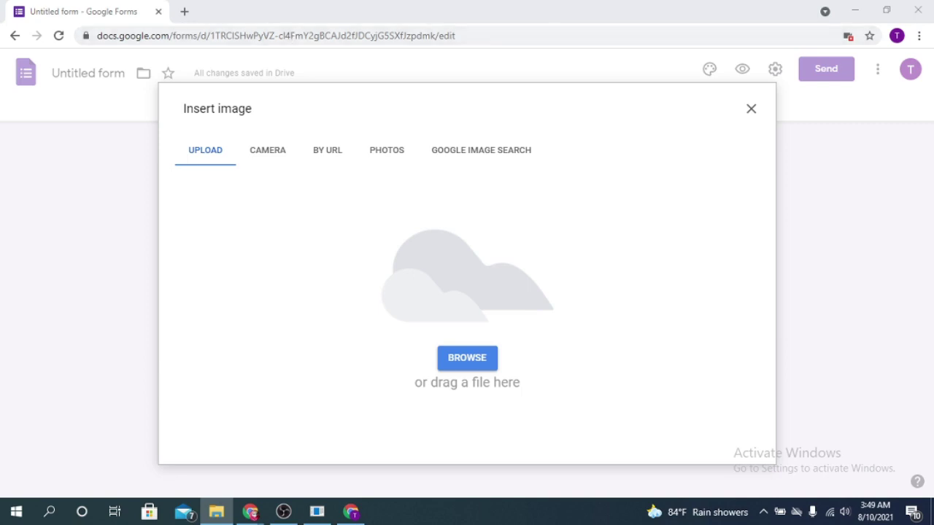
scroll(578, 247, "down", 3)
left_click_drag(578, 248, 340, 270)
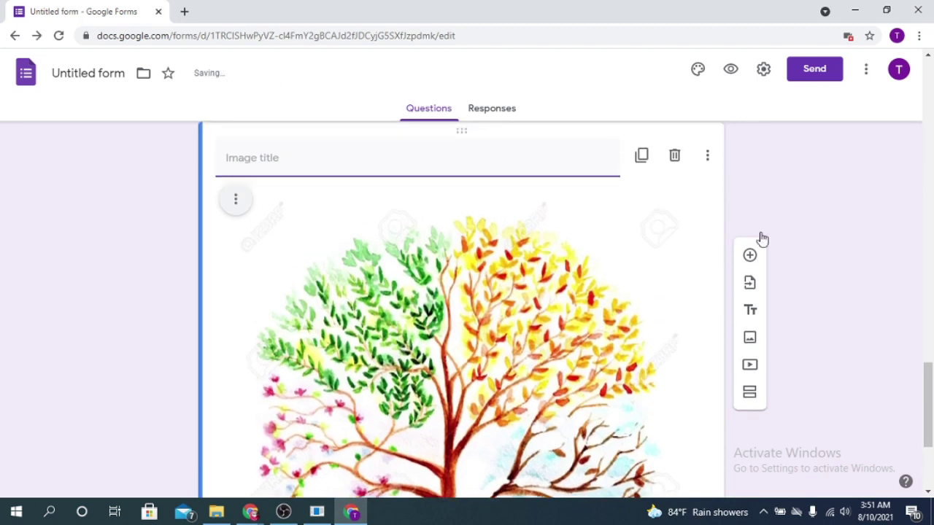
Insert a blank multiple-choice question below the tree image and scroll to review both items
left_click(750, 150)
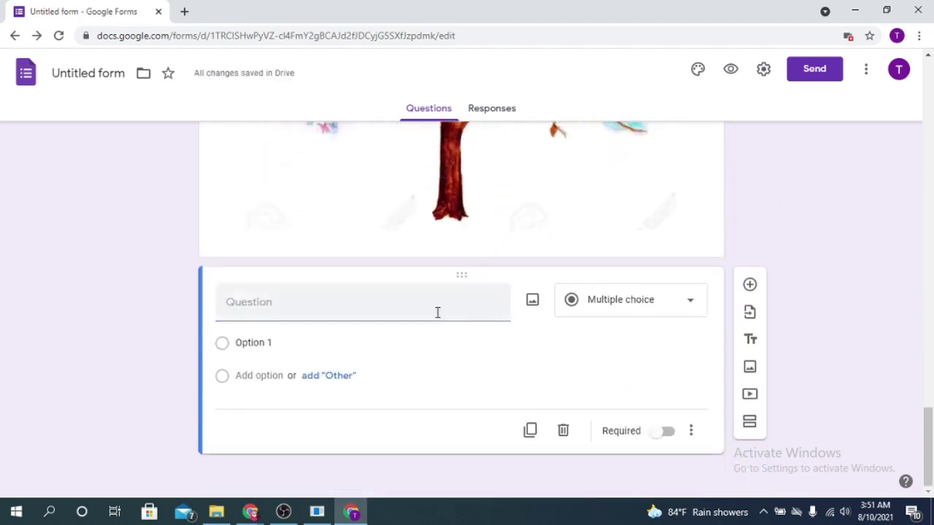
scroll(532, 308, "up", 6)
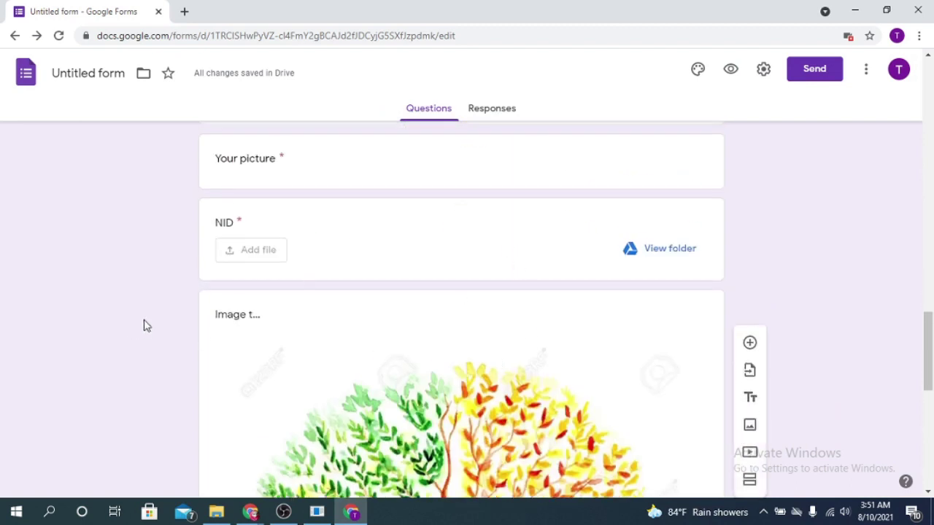
left_click(267, 317)
scroll(504, 306, "down", 5)
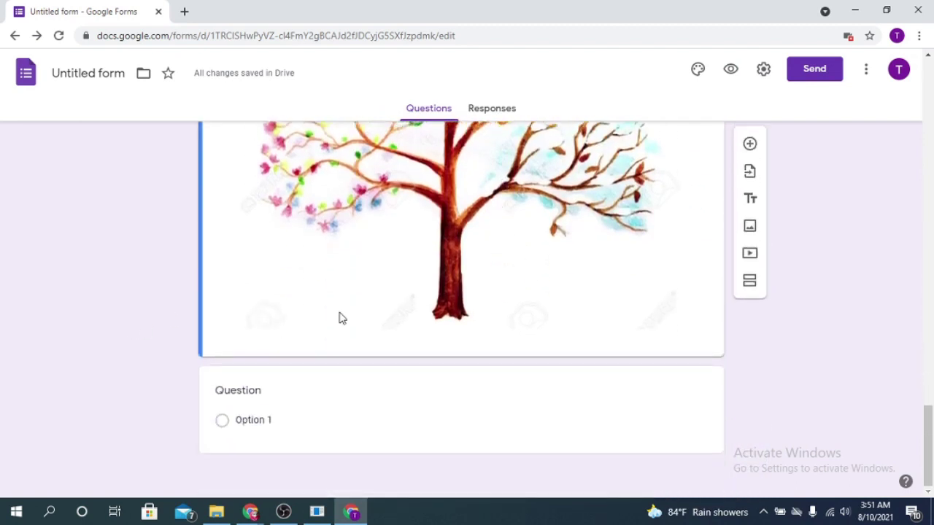
scroll(510, 317, "up", 1)
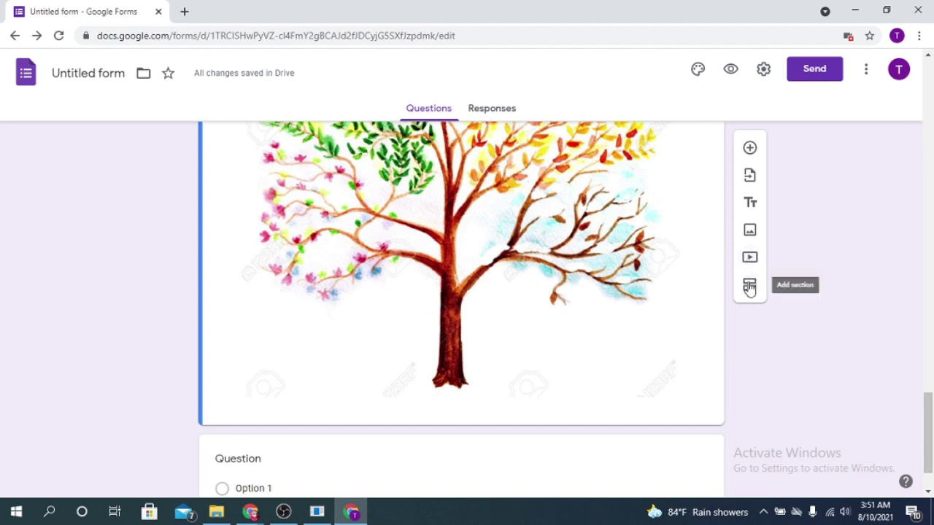
Add a section after the tree image, title it '2nd section', and select the question beneath it
left_click(749, 287)
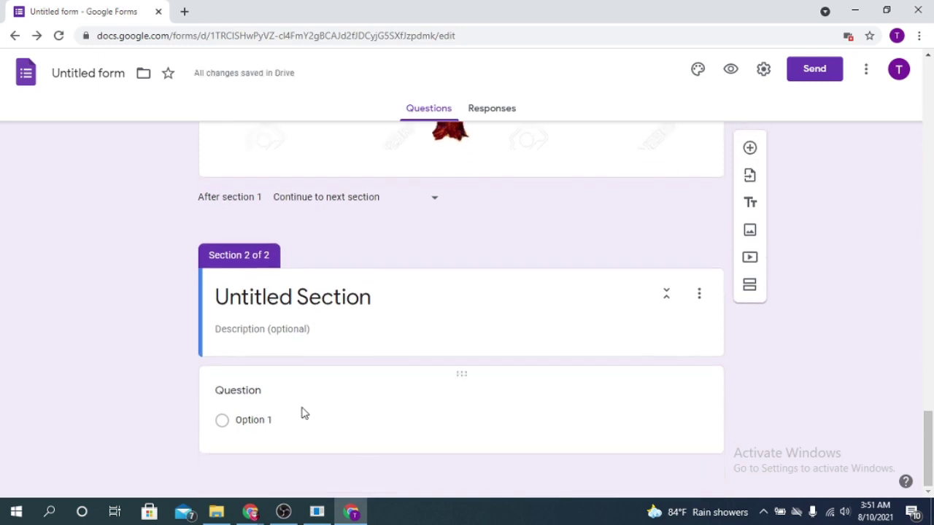
left_click(264, 297)
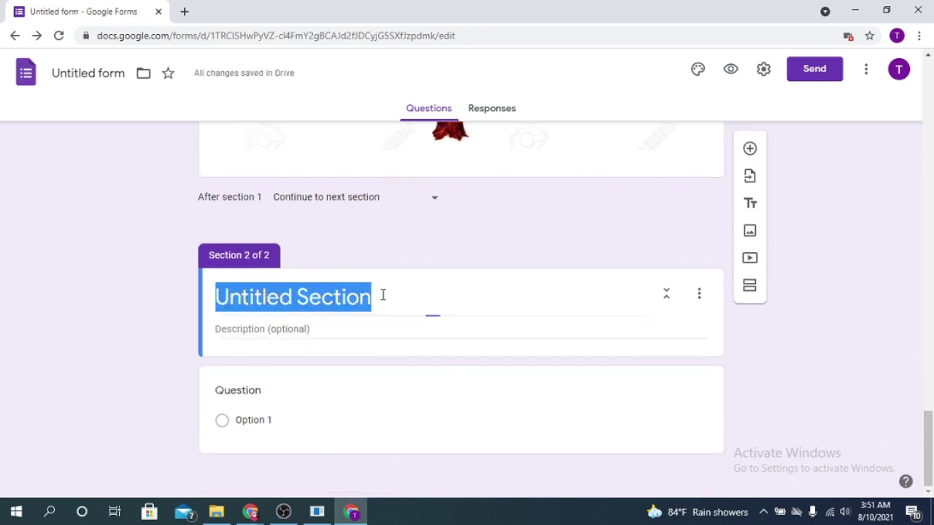
key("BackSpace")
type("Ima")
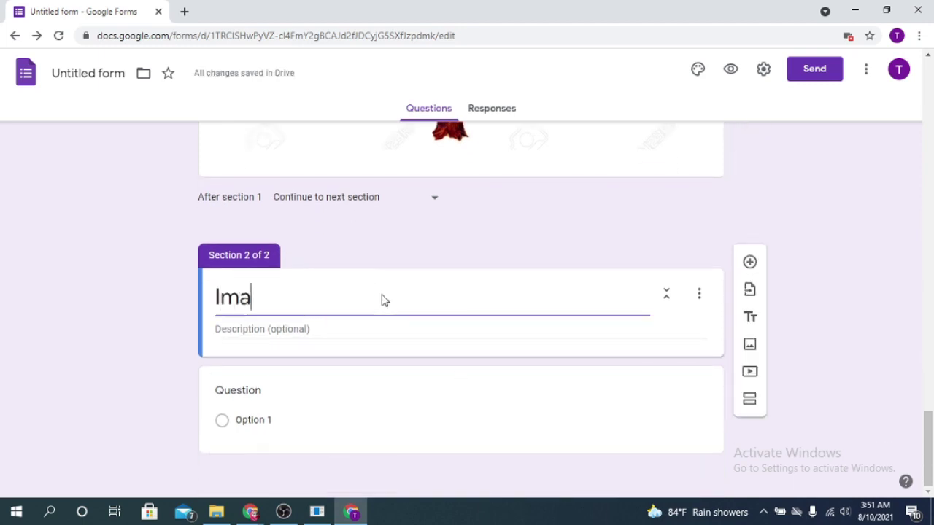
key("BackSpace")
key("BackSpace")
key("BackSpace")
type("2")
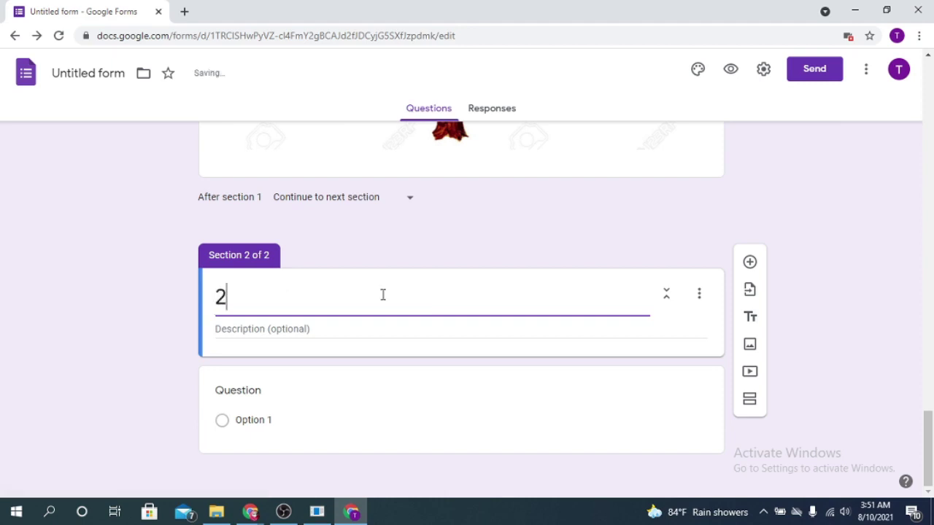
type("nd section")
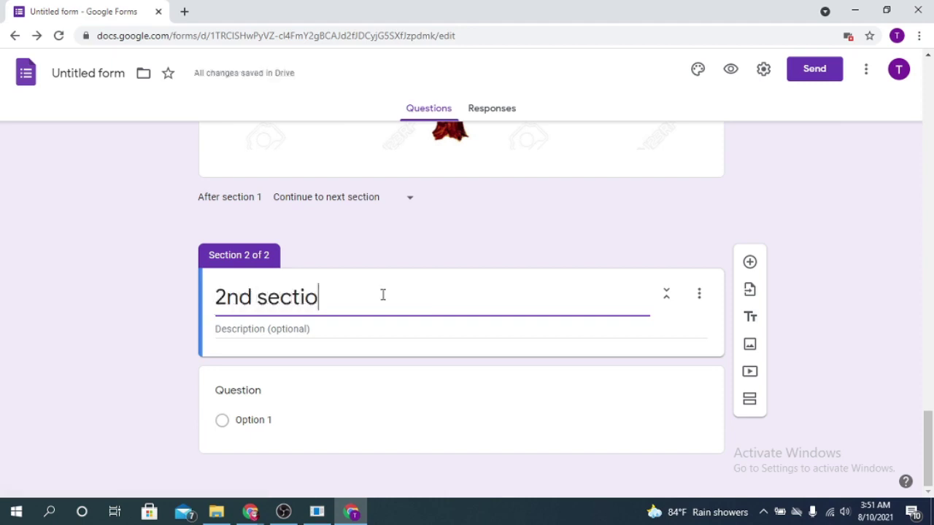
left_click(266, 379)
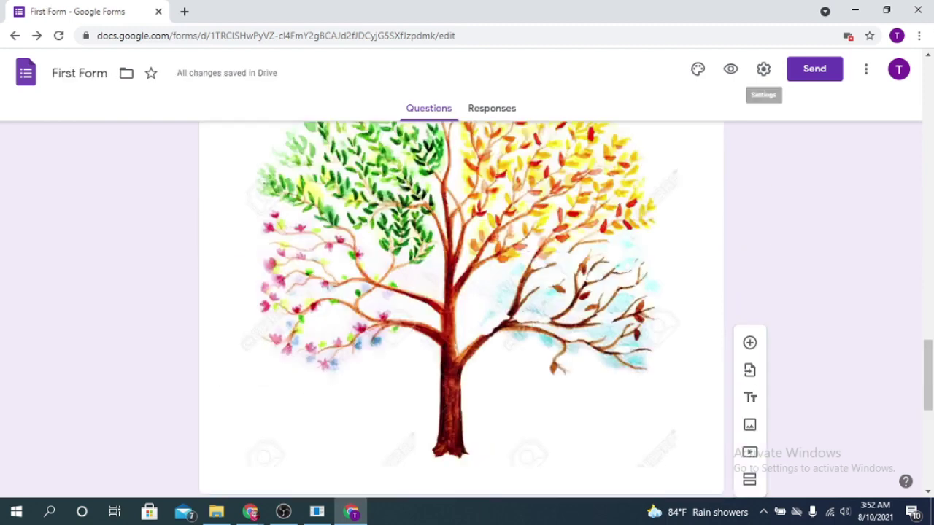
In Theme options, try teal, blue and blue grey colours before settling on Red Orange
left_click(705, 71)
scroll(548, 238, "up", 3)
scroll(549, 237, "up", 15)
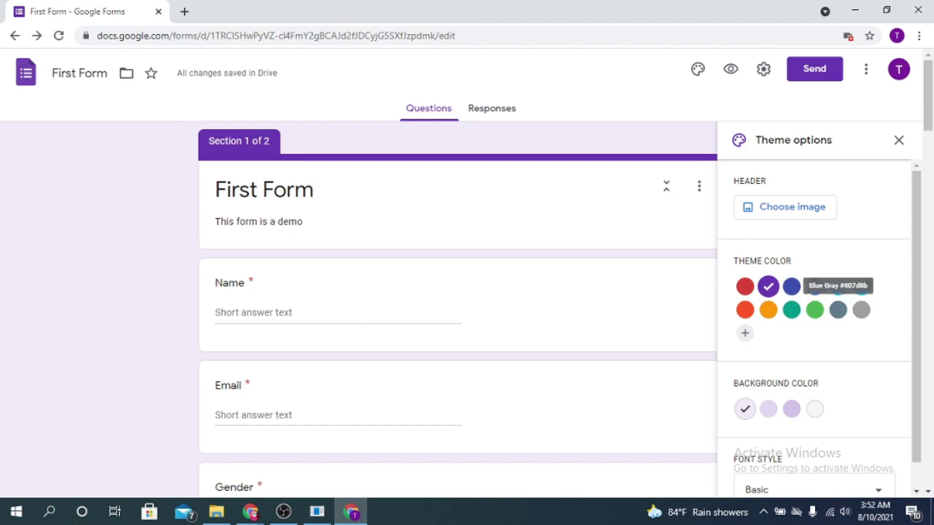
left_click(793, 310)
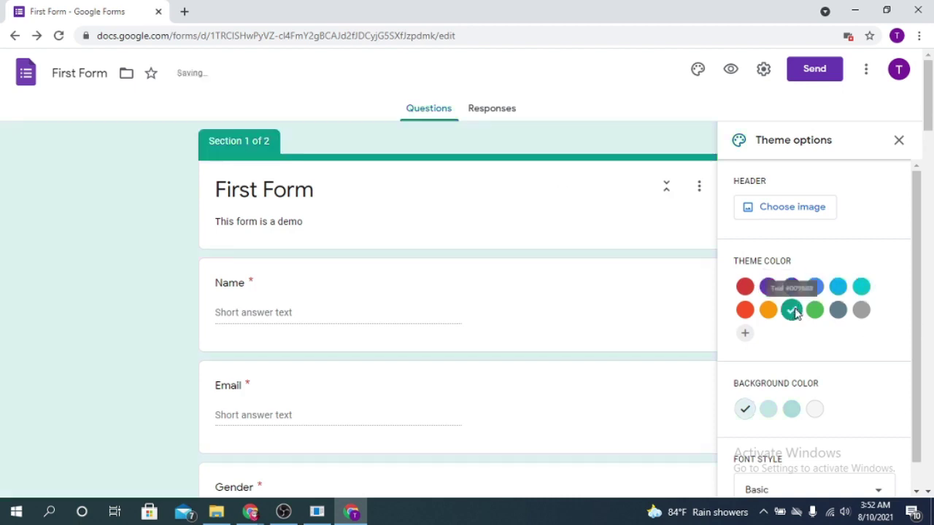
left_click(815, 286)
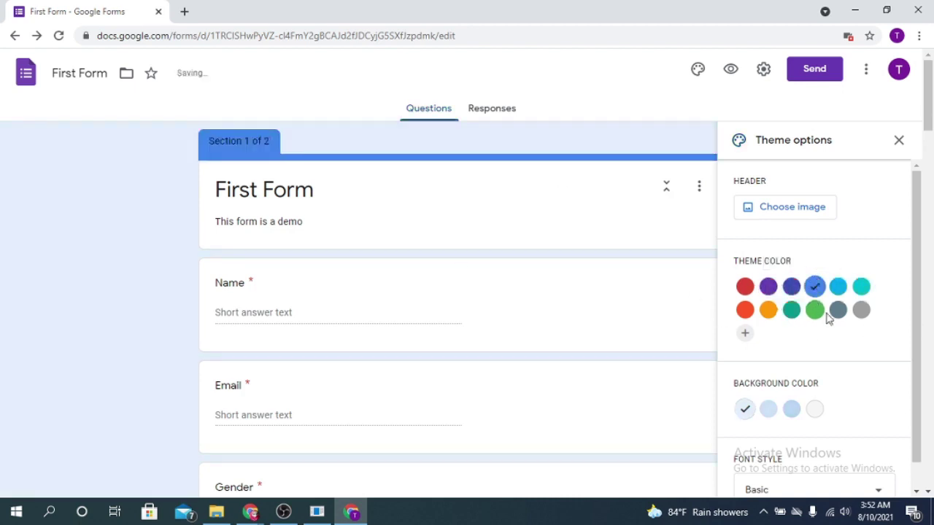
left_click(837, 310)
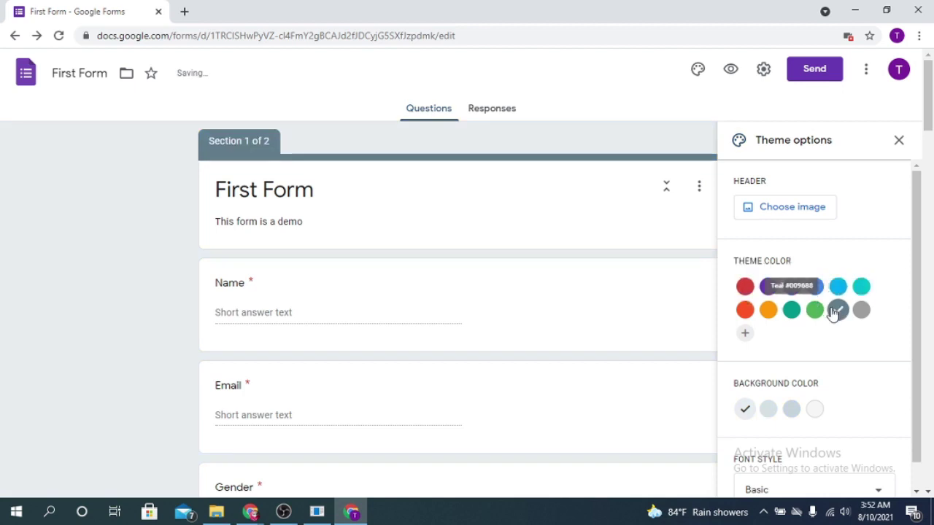
left_click(745, 310)
scroll(872, 391, "down", 1)
scroll(871, 392, "up", 1)
scroll(868, 379, "down", 1)
Try the Decorative font style, then switch the form font to Playful
left_click(878, 453)
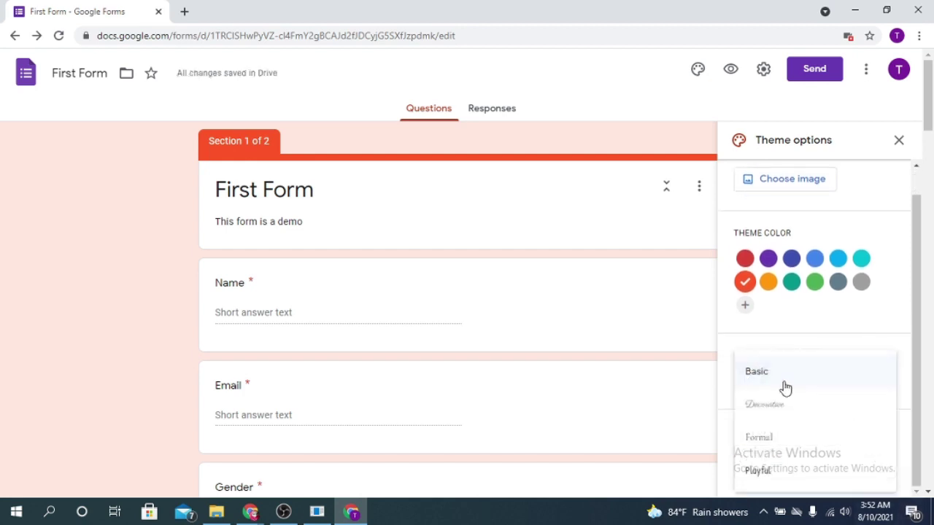
left_click(783, 414)
left_click(854, 462)
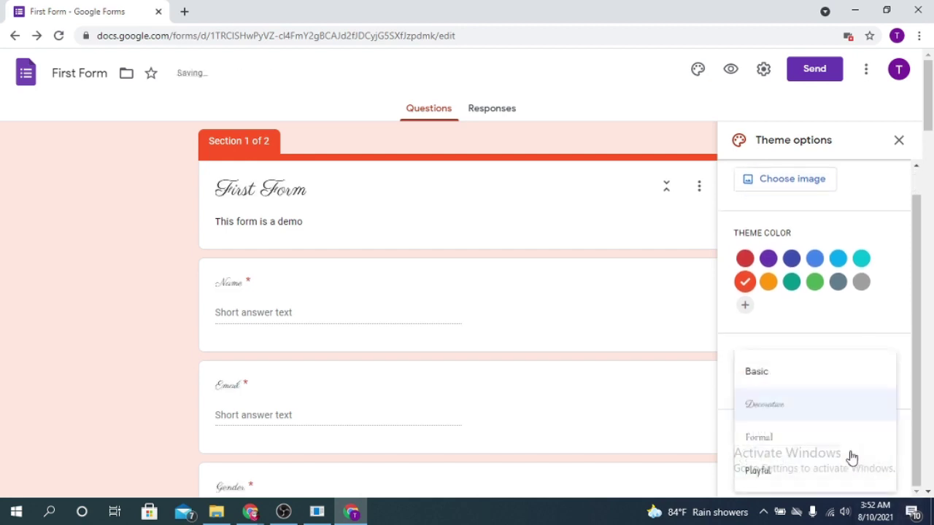
left_click(763, 470)
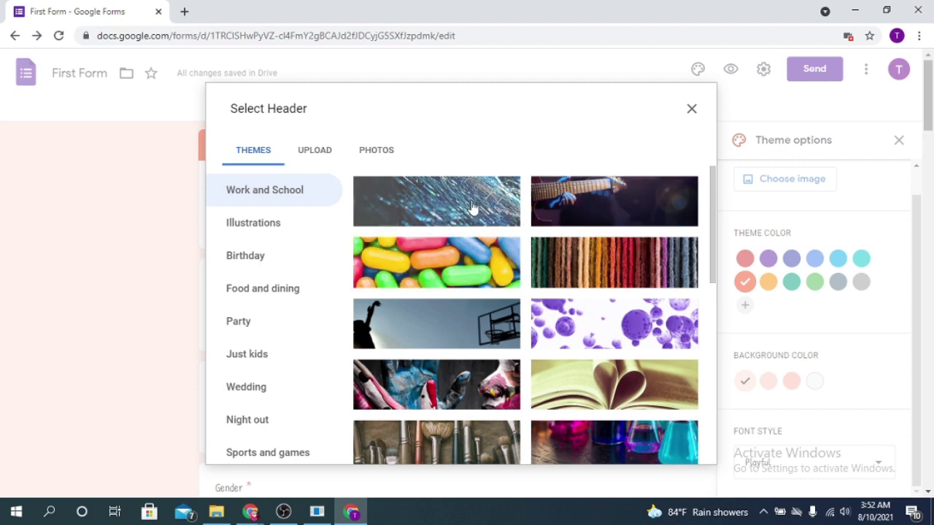
Set the football-net photo as the form header and close Theme options
left_click(490, 337)
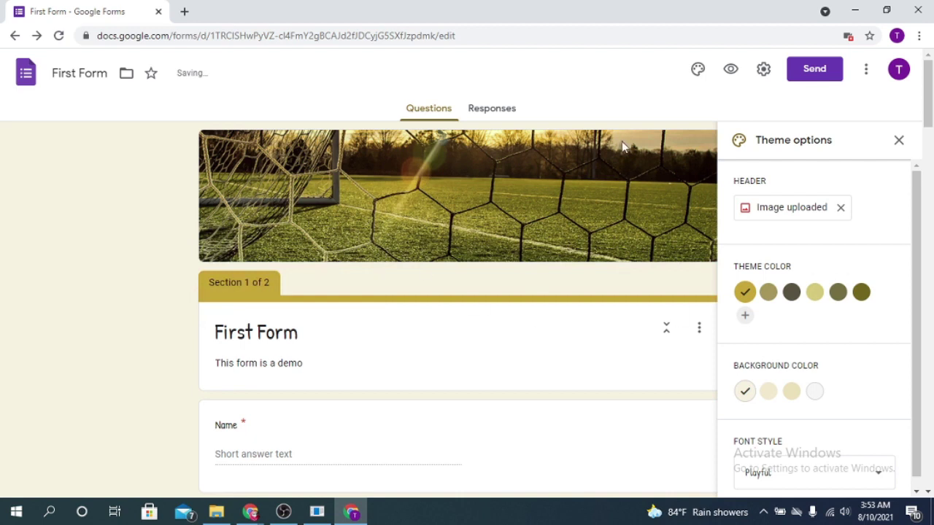
scroll(433, 350, "down", 5)
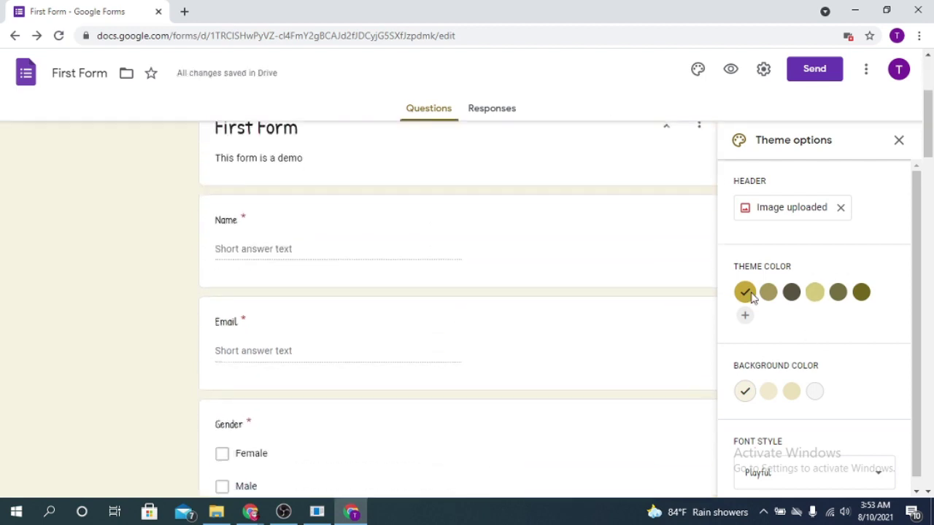
left_click(763, 68)
left_click(848, 91)
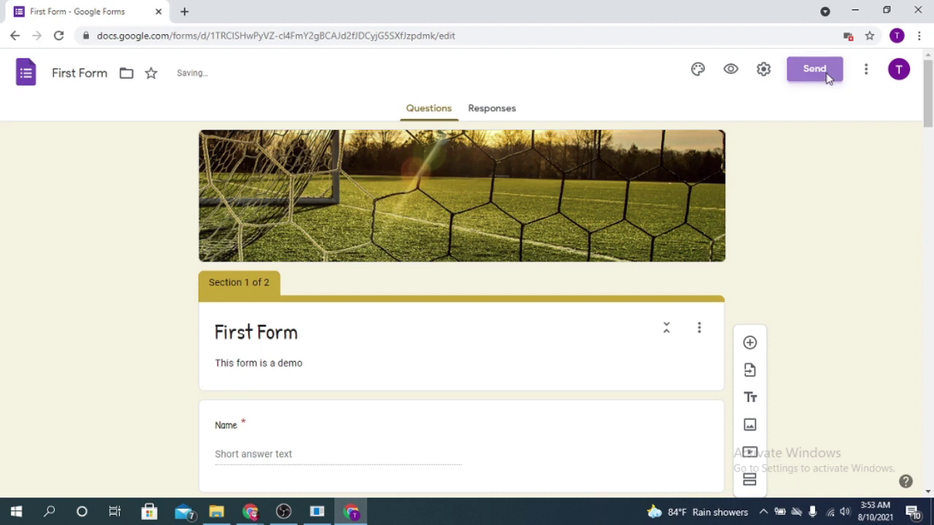
Copy the form's shortened share link from the Send dialog, then close the dialog
left_click(829, 76)
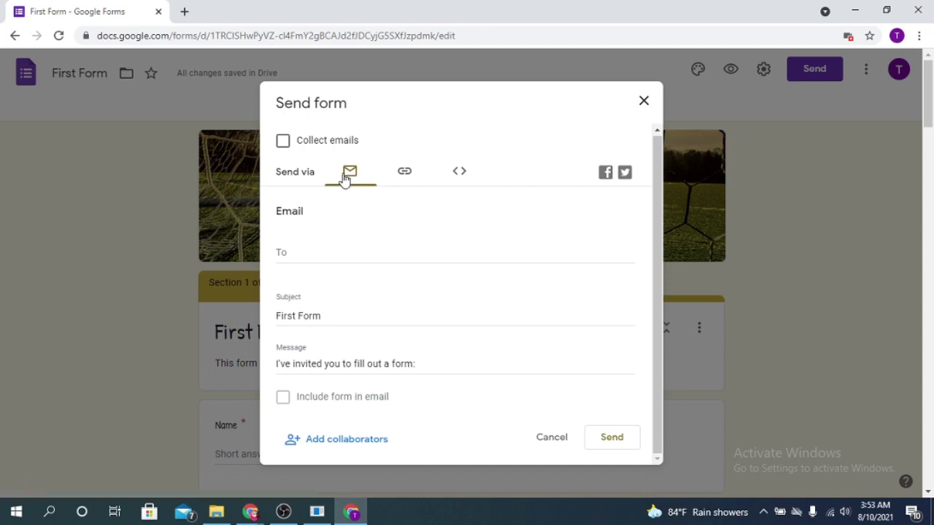
left_click(410, 175)
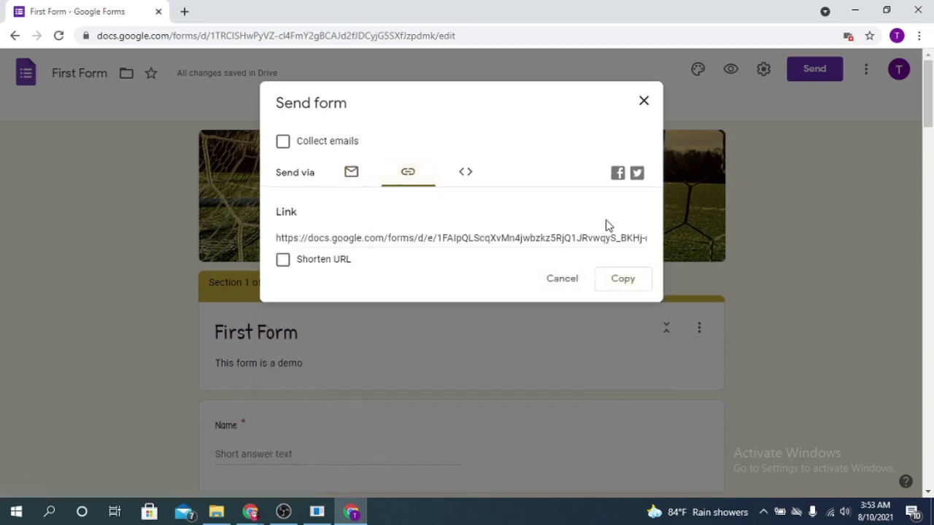
left_click(326, 261)
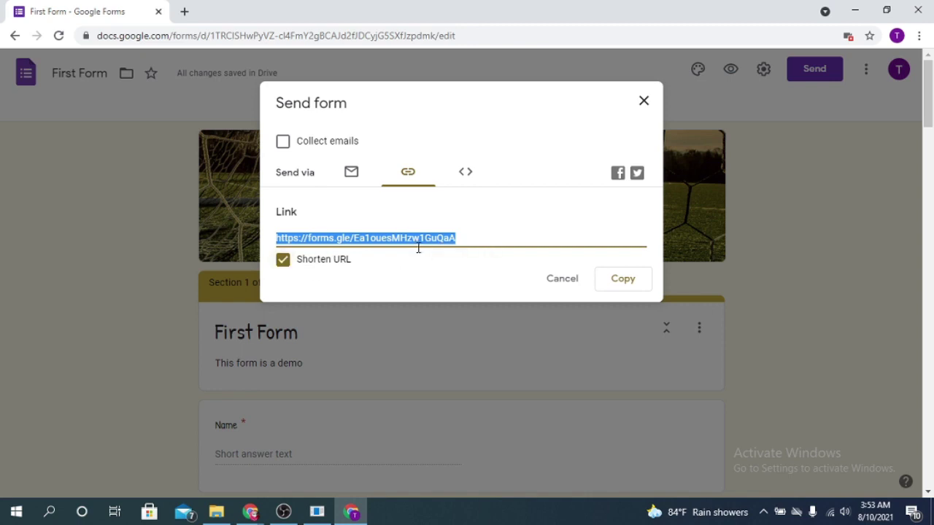
left_click(623, 281)
left_click(643, 101)
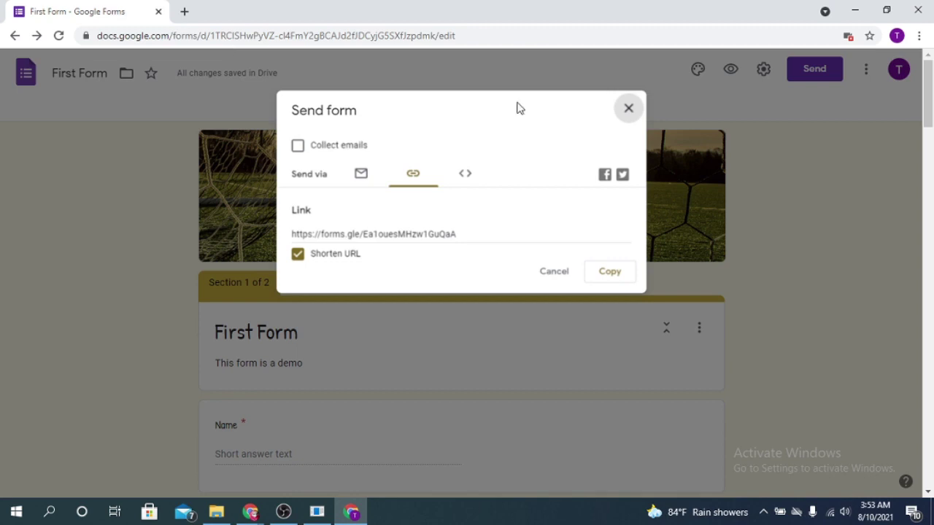
left_click(629, 109)
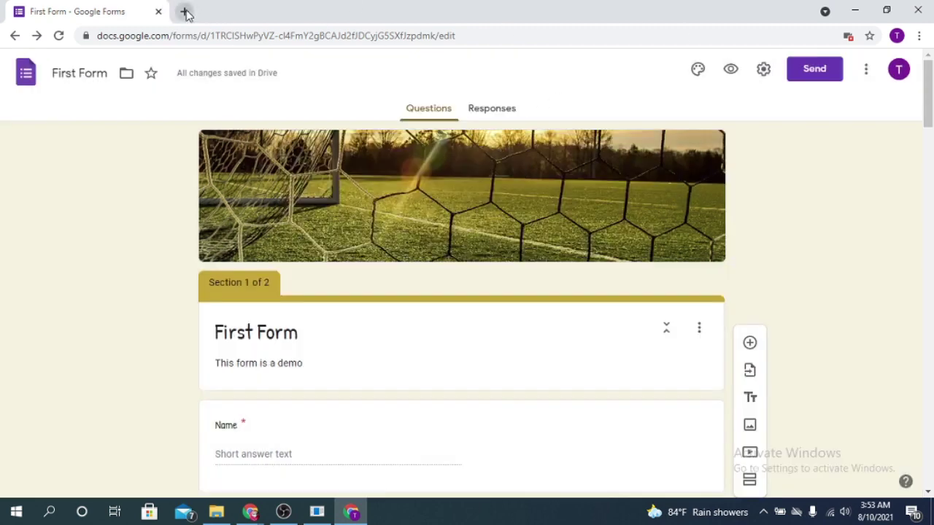
left_click(185, 11)
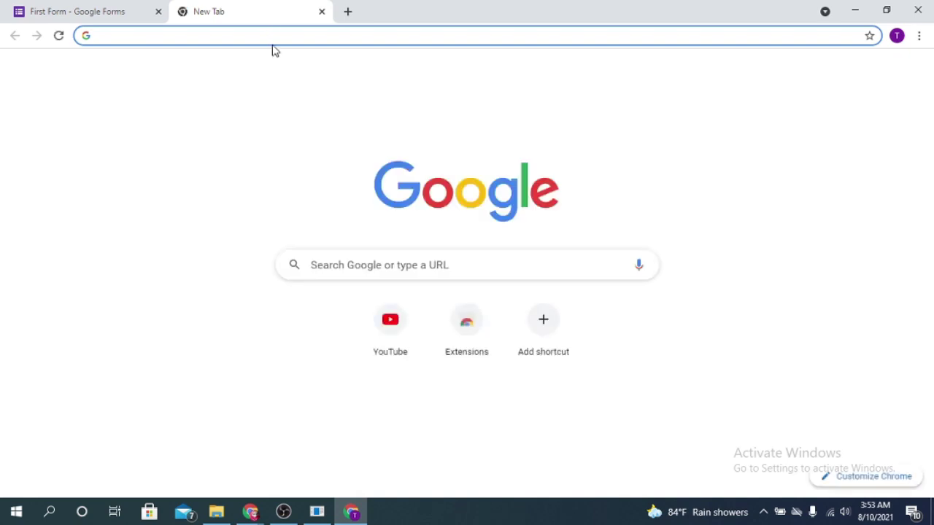
Paste the shared link into the new tab to load the live 'First Form'
key("ctrl+v")
key("Return")
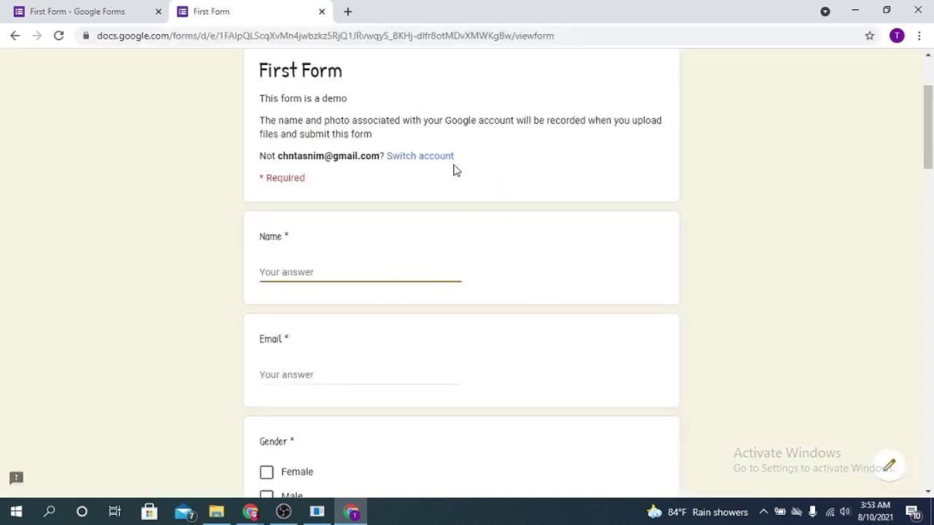
scroll(672, 276, "down", 15)
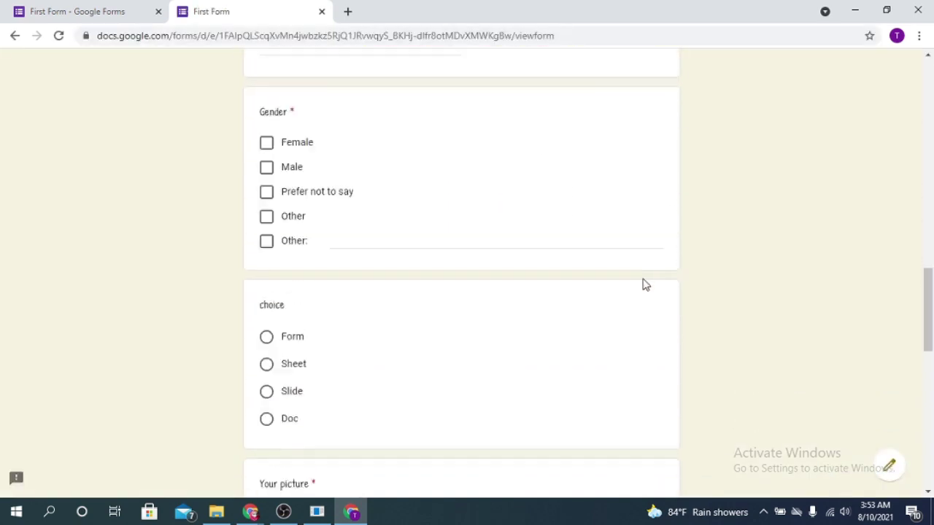
scroll(642, 292, "up", 15)
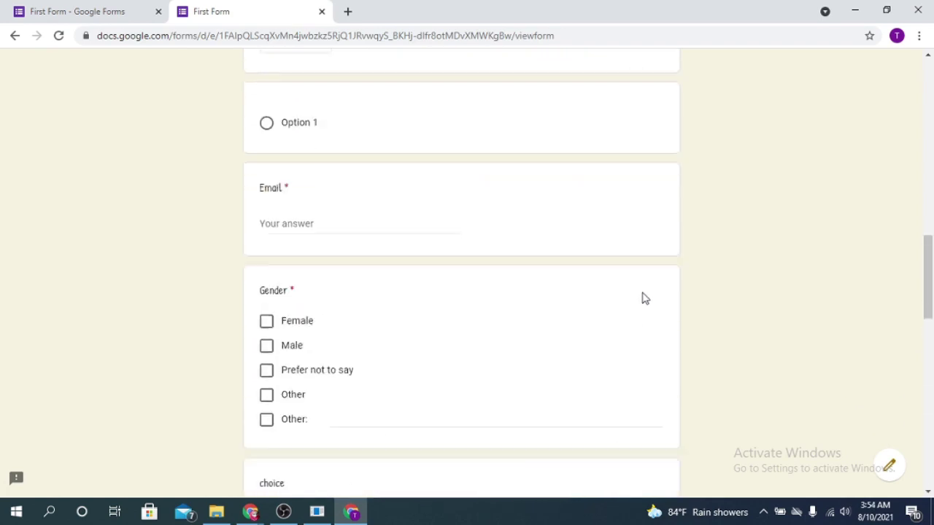
scroll(290, 383, "down", 1)
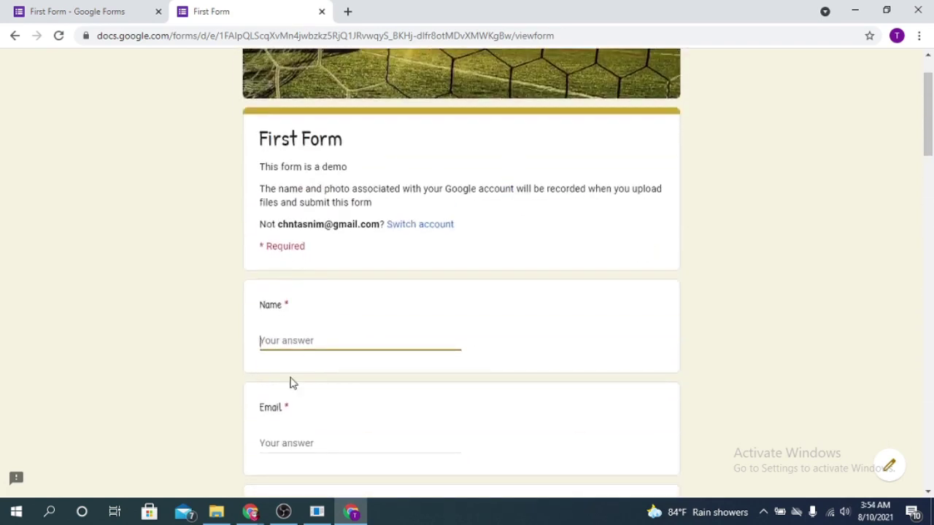
Enter the respondent's name and e-mail address, and tick Female for Gender
type("Tasnim")
scroll(338, 370, "down", 3)
left_click(286, 246)
left_click(266, 335)
scroll(491, 360, "down", 6)
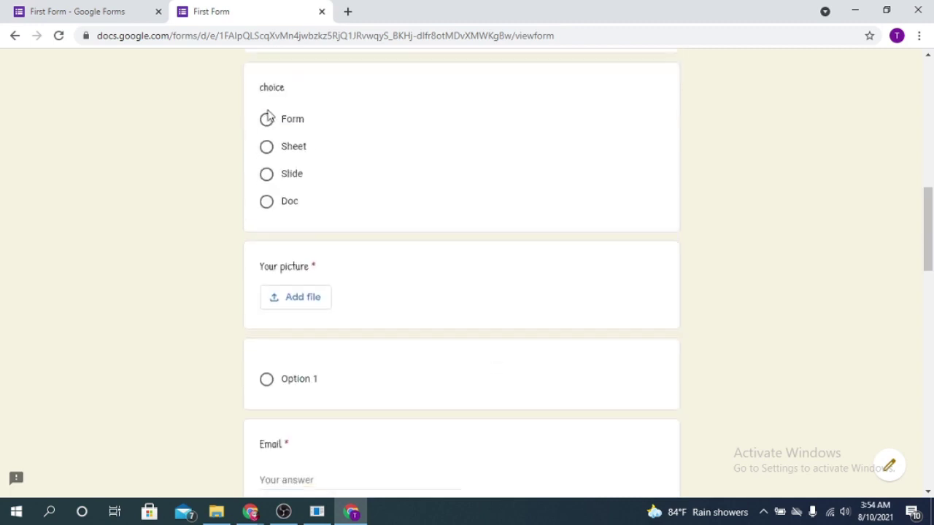
Choose Form for the choice question, clearing and reselecting it once
left_click(267, 121)
scroll(316, 304, "down", 1)
scroll(622, 254, "up", 1)
scroll(623, 254, "up", 1)
left_click(618, 228)
left_click(265, 124)
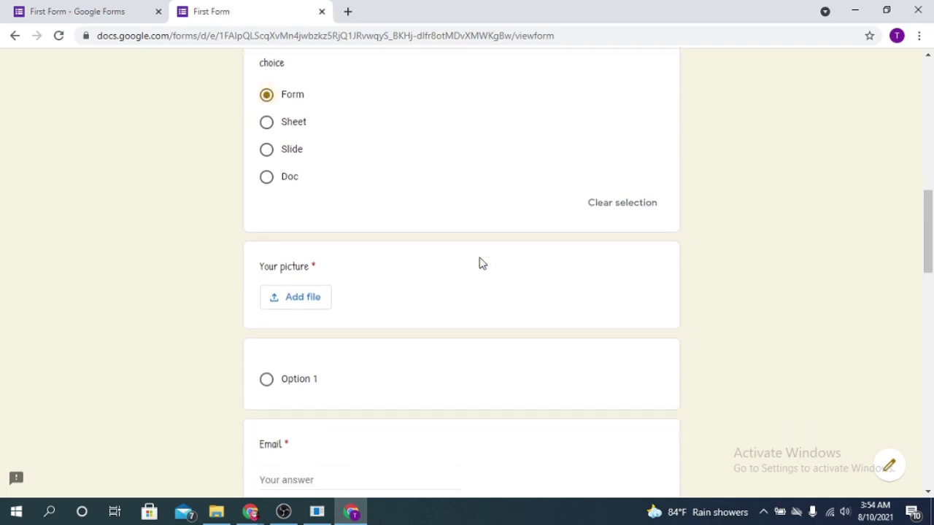
scroll(479, 263, "down", 2)
left_click(315, 190)
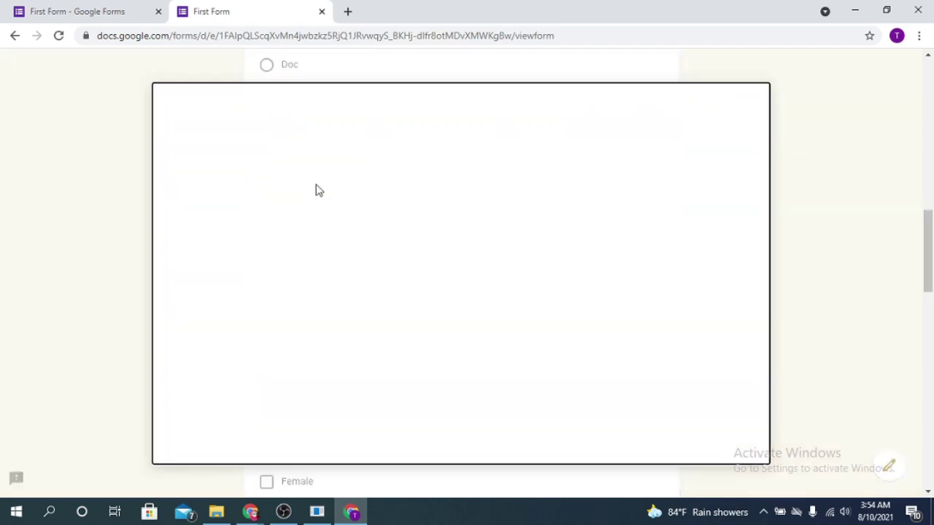
Drag the floral image from Downloads into Insert file and upload it
left_click(217, 513)
left_click_drag(655, 250, 263, 328)
left_click(192, 440)
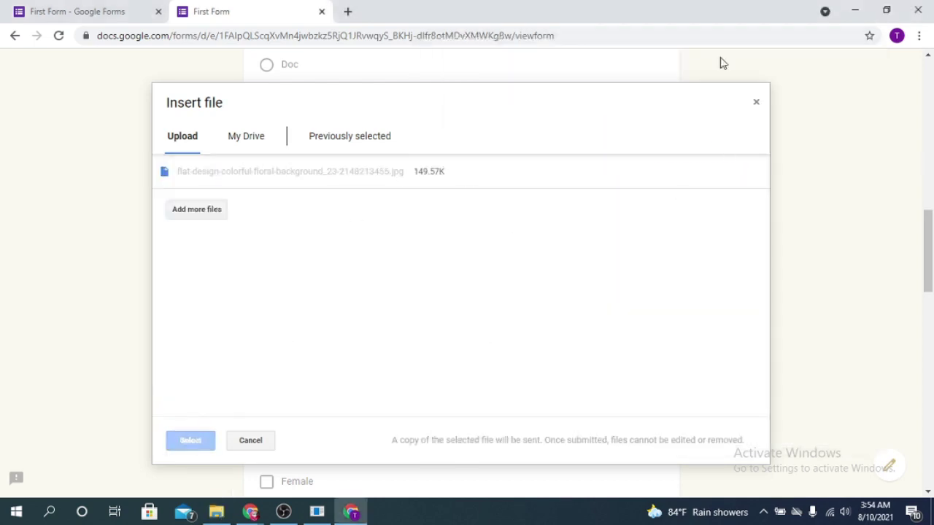
Re-enter the e-mail address and choose Form for the choice question
scroll(477, 254, "down", 3)
key("Tab")
scroll(367, 198, "down", 2)
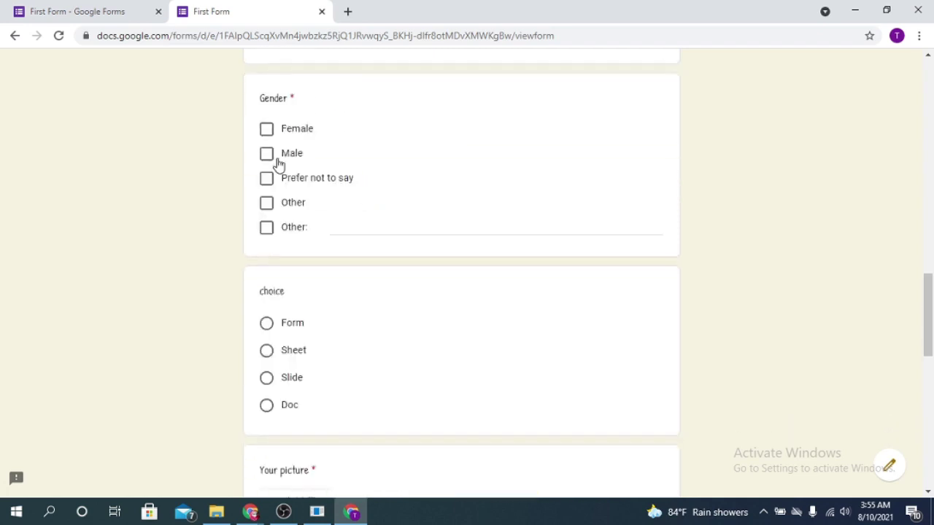
scroll(276, 175, "down", 2)
left_click(270, 190)
scroll(350, 234, "down", 2)
Attach the floral image from My Drive to the Your picture question
left_click(298, 259)
left_click(245, 142)
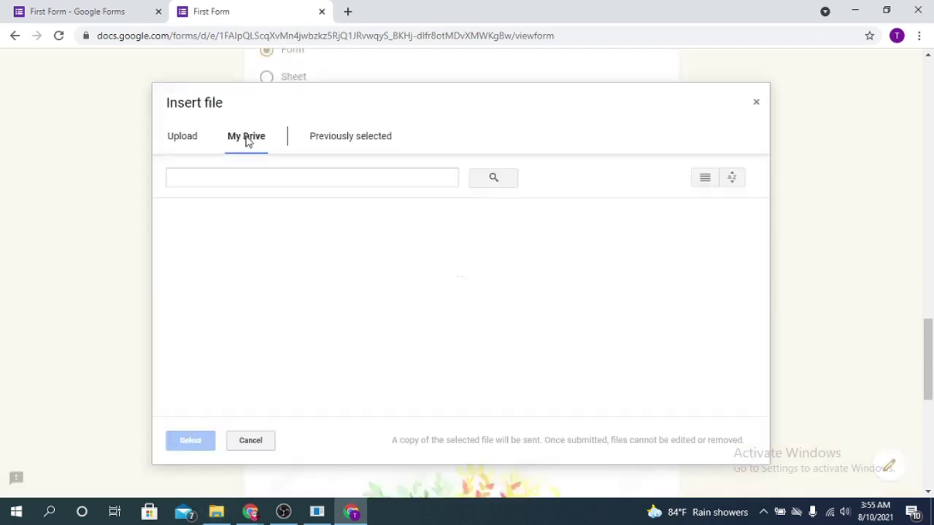
left_click(234, 357)
left_click(191, 439)
scroll(191, 439, "down", 5)
scroll(294, 285, "up", 4)
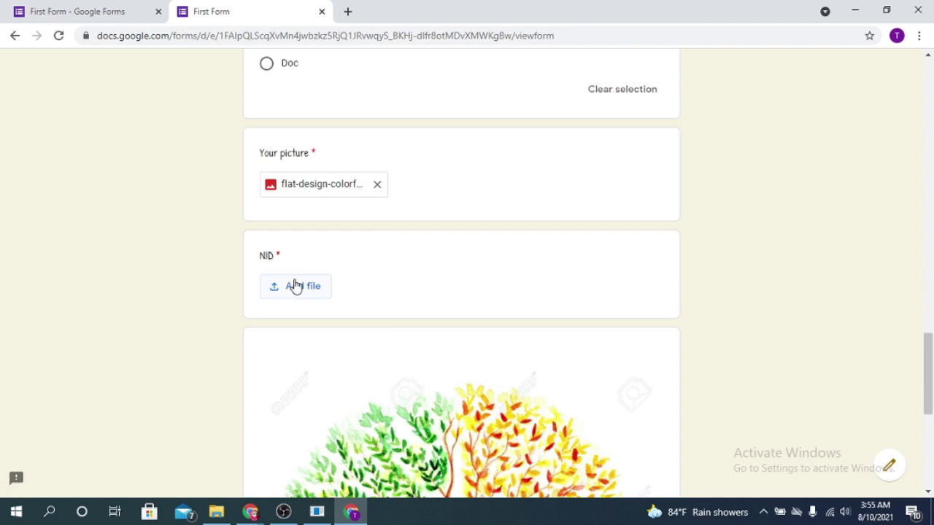
Upload images (5).jpg from Downloads as the answer to the NID question
left_click(294, 285)
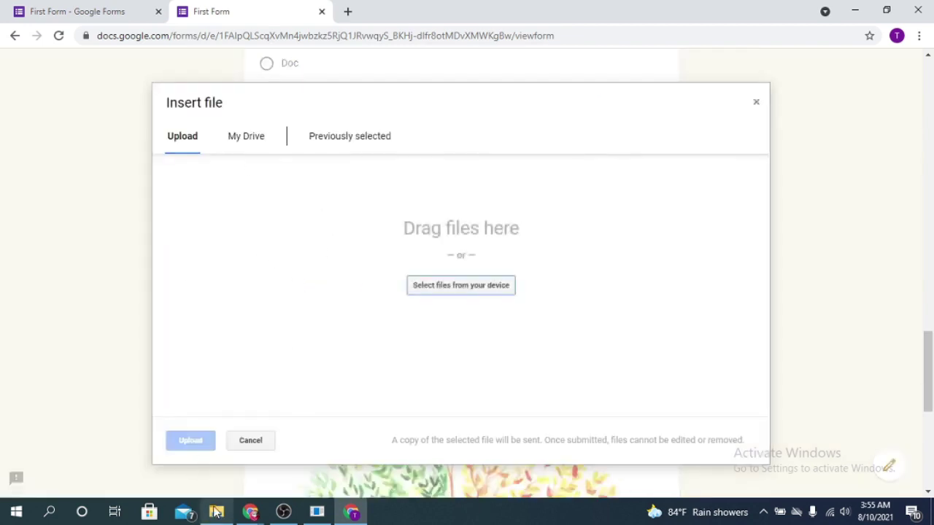
left_click(216, 512)
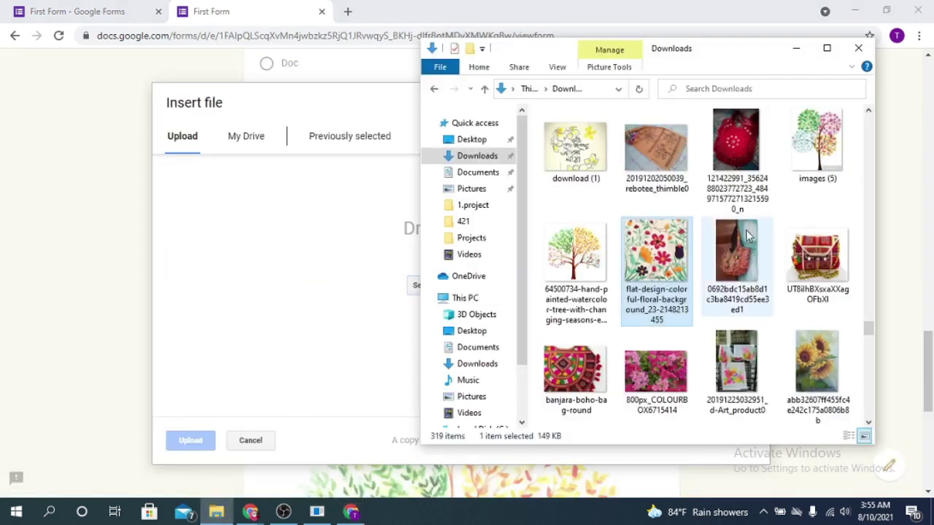
scroll(747, 235, "up", 2)
left_click(800, 358)
left_click_drag(822, 356, 315, 337)
left_click_drag(202, 461, 208, 448)
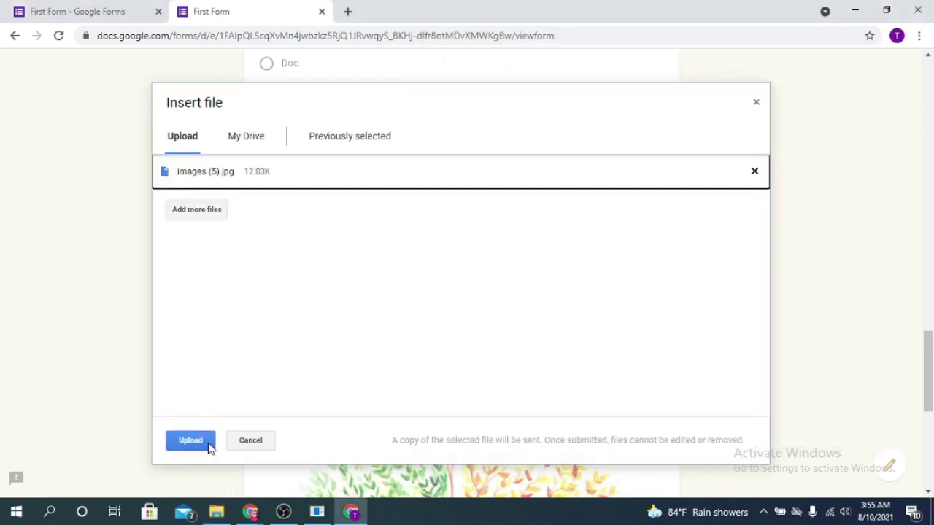
left_click(182, 440)
scroll(502, 285, "down", 2)
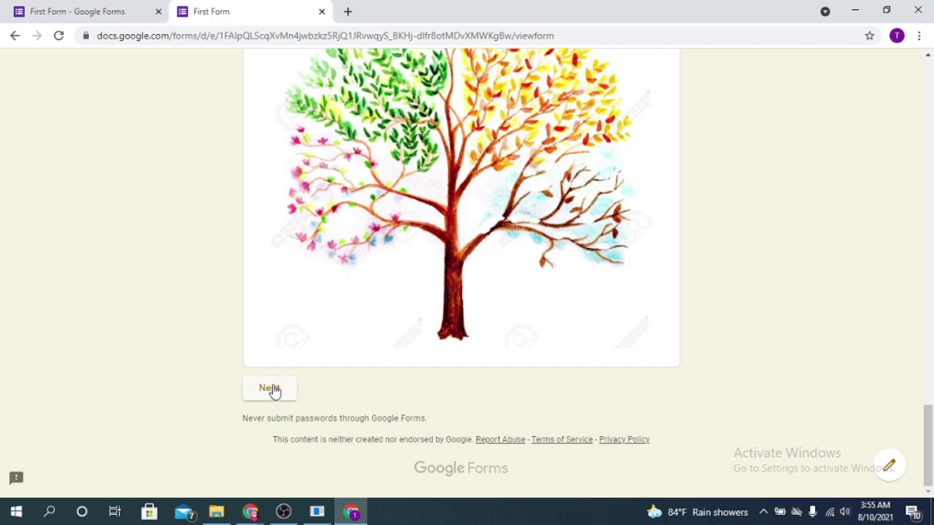
Go to the second section, answer ques 1 with Option 2, and submit the form
left_click(271, 389)
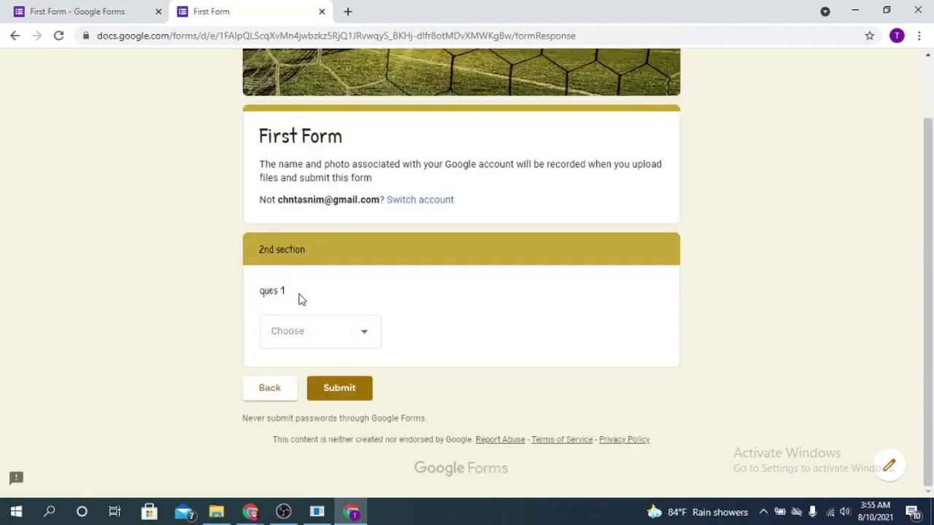
left_click(373, 341)
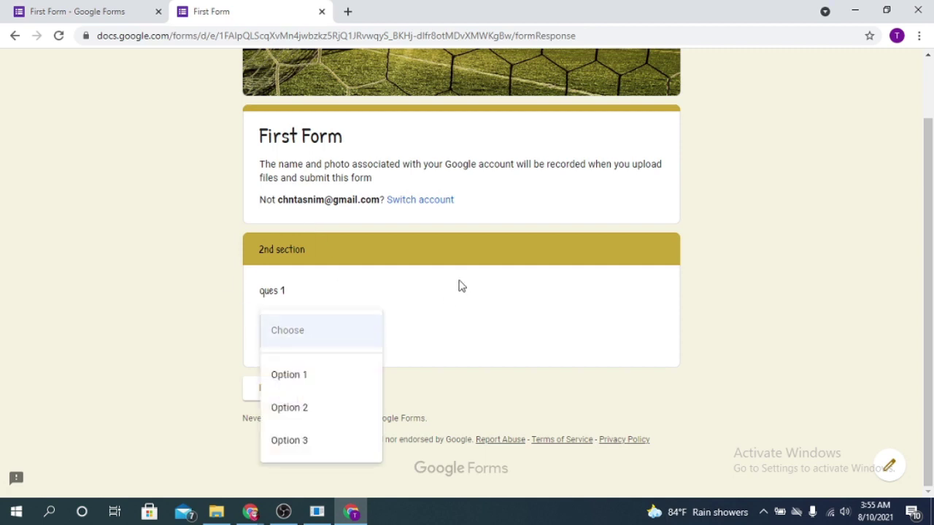
left_click(324, 415)
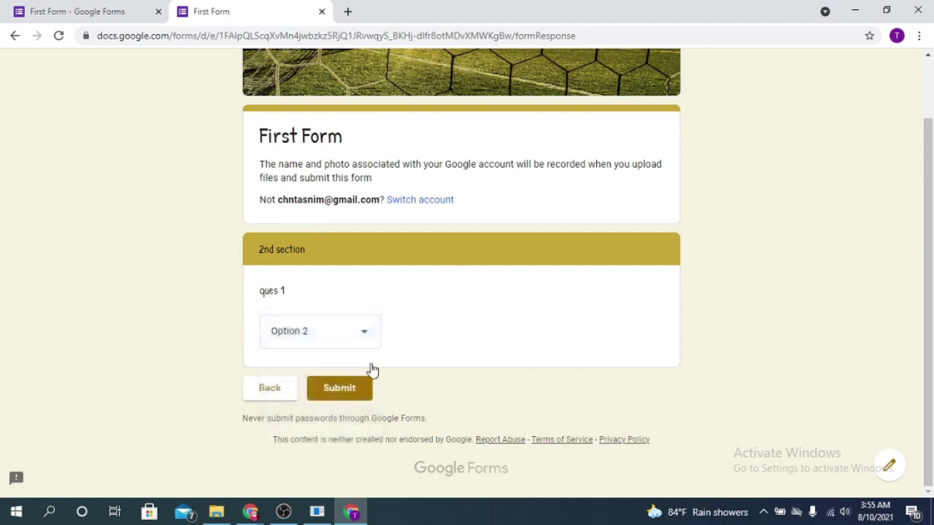
left_click(360, 332)
left_click(317, 331)
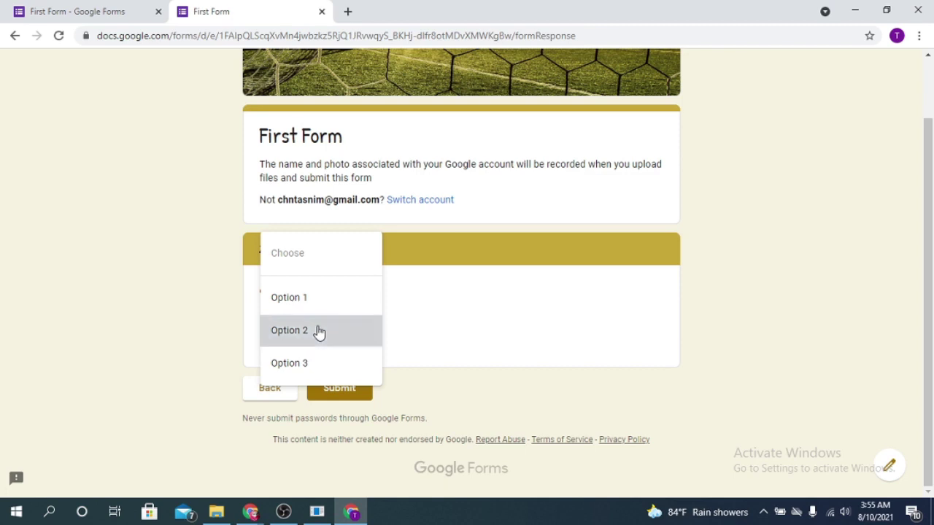
left_click(350, 400)
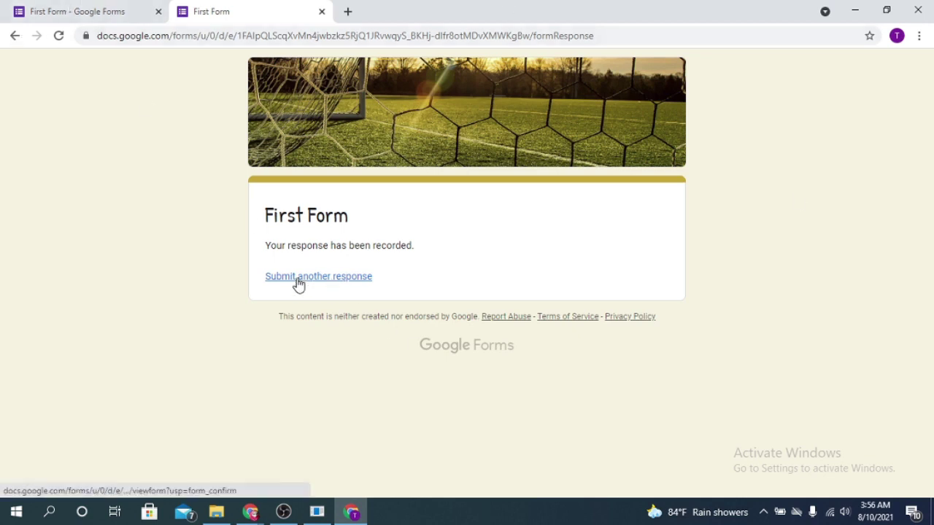
Switch back to the First Form - Google Forms editor tab
left_click(61, 9)
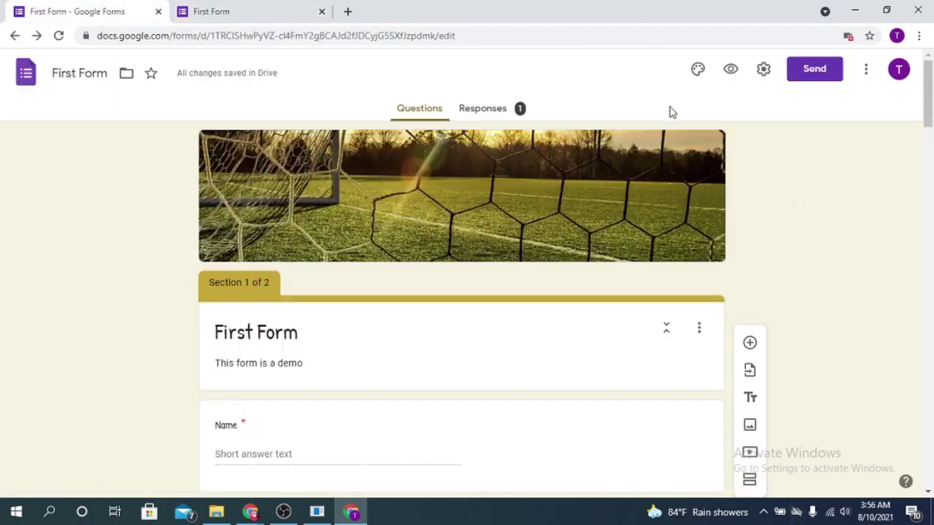
scroll(823, 227, "down", 10)
scroll(490, 208, "up", 10)
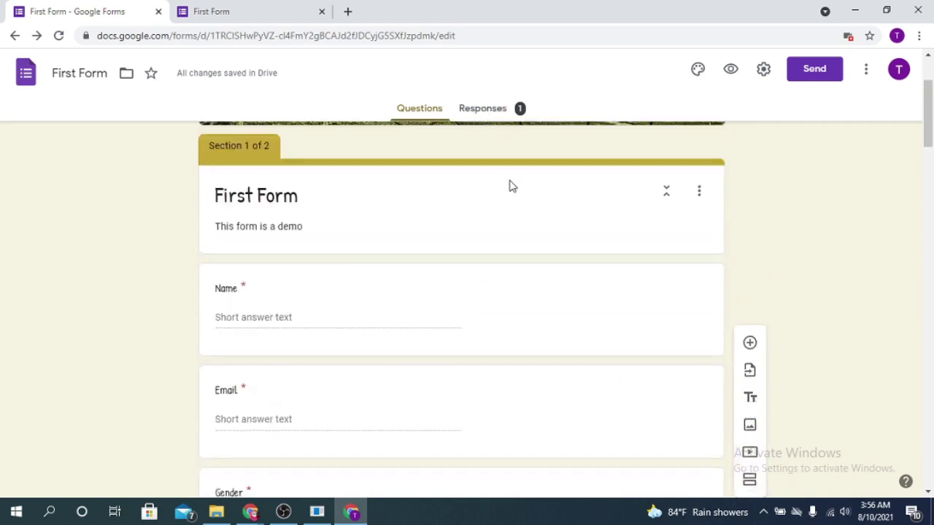
scroll(510, 186, "up", 3)
Review the 1-response summary charts: Female, Form and Option 2 each at 100%
left_click(492, 111)
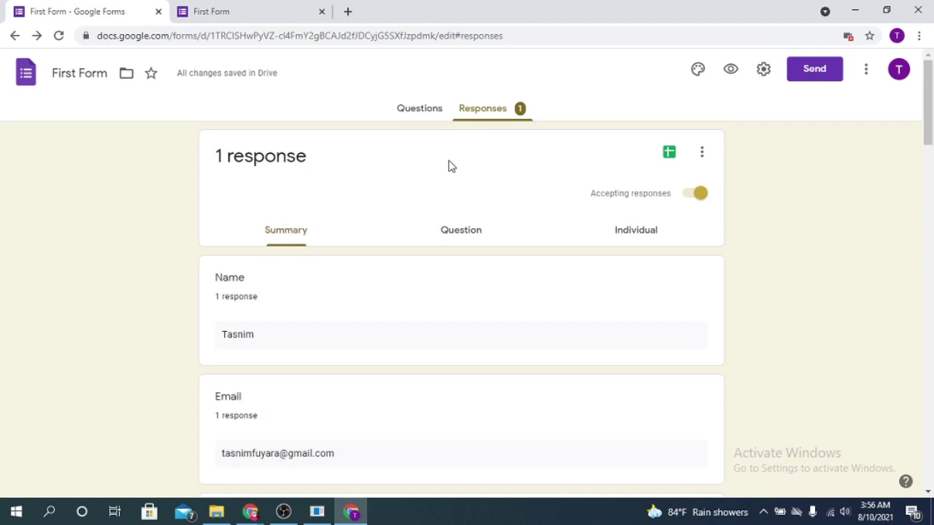
scroll(394, 250, "down", 1)
scroll(310, 223, "down", 1)
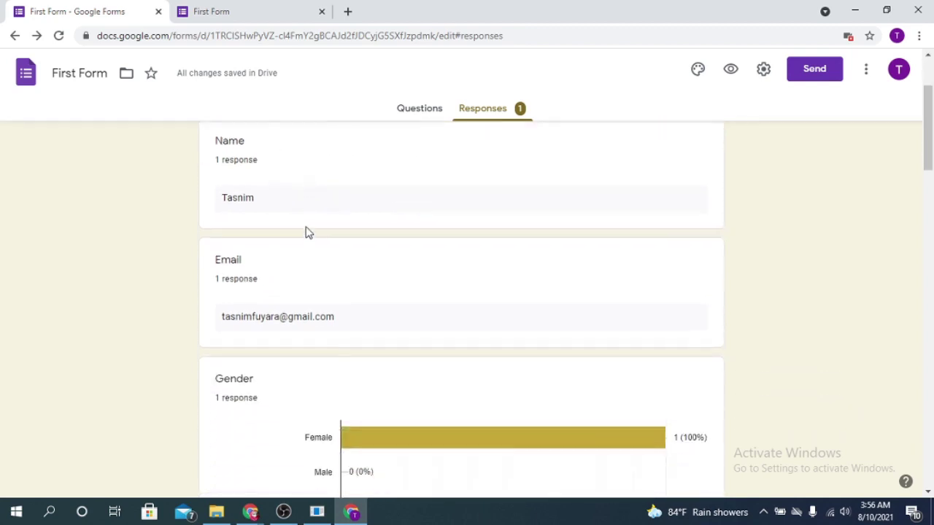
scroll(294, 210, "down", 3)
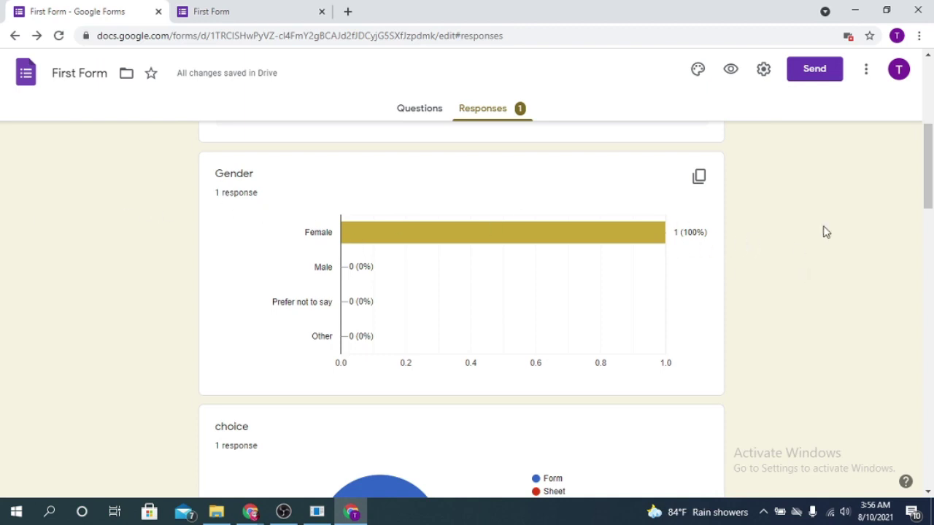
scroll(928, 160, "up", 5)
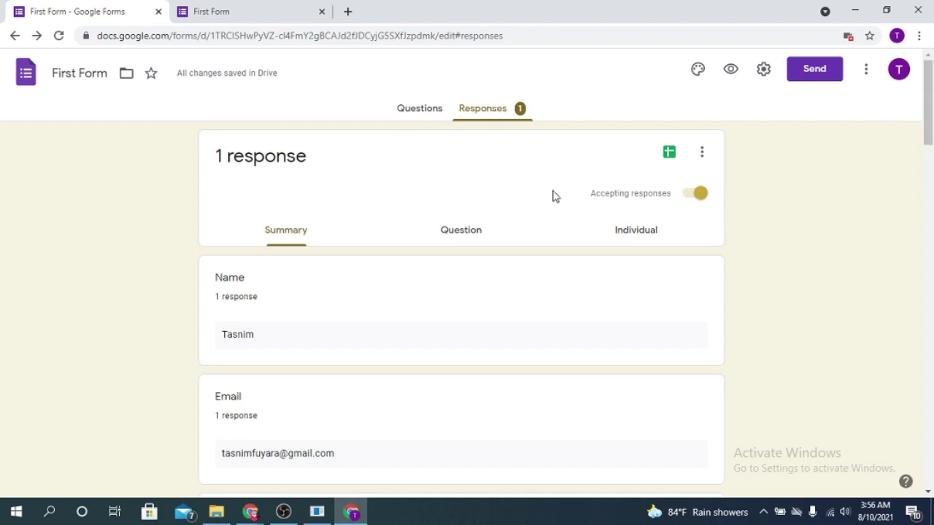
scroll(549, 272, "down", 6)
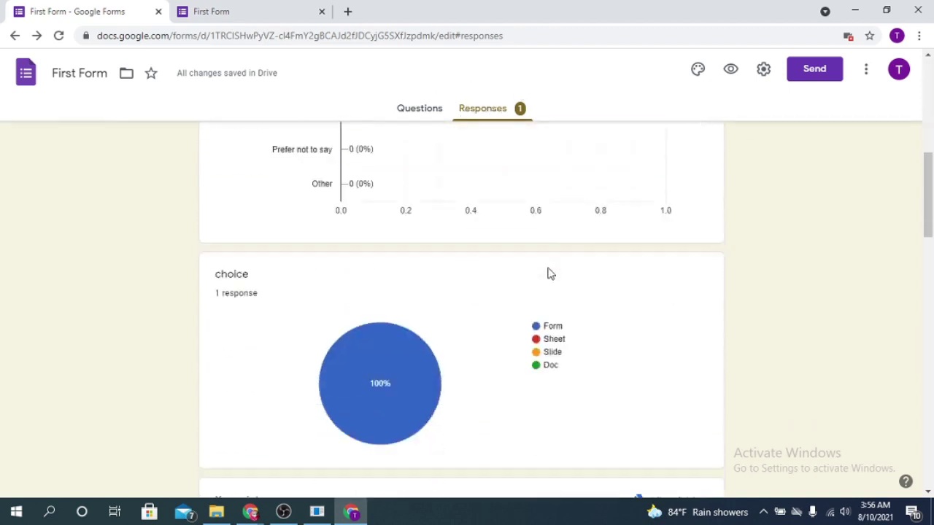
scroll(551, 273, "up", 3)
scroll(550, 273, "down", 10)
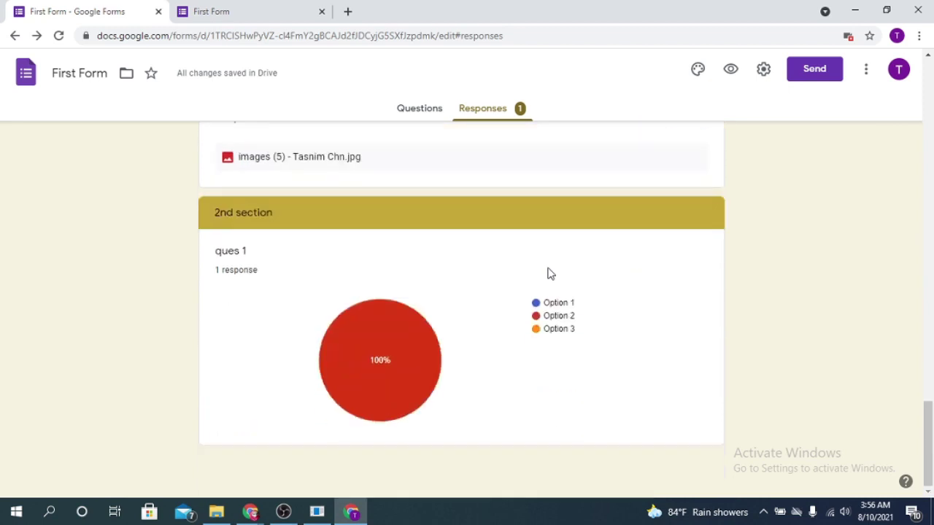
scroll(550, 273, "up", 15)
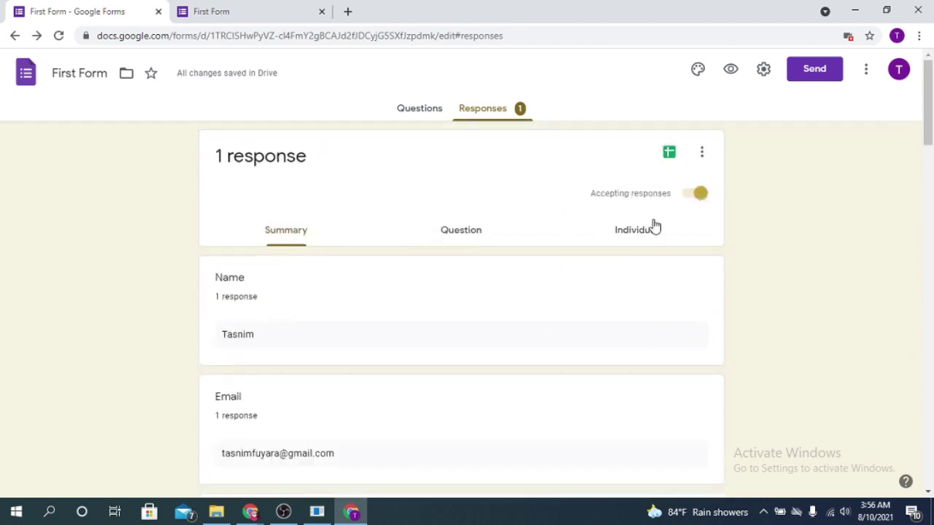
Browse the collected answers question by question
left_click(471, 230)
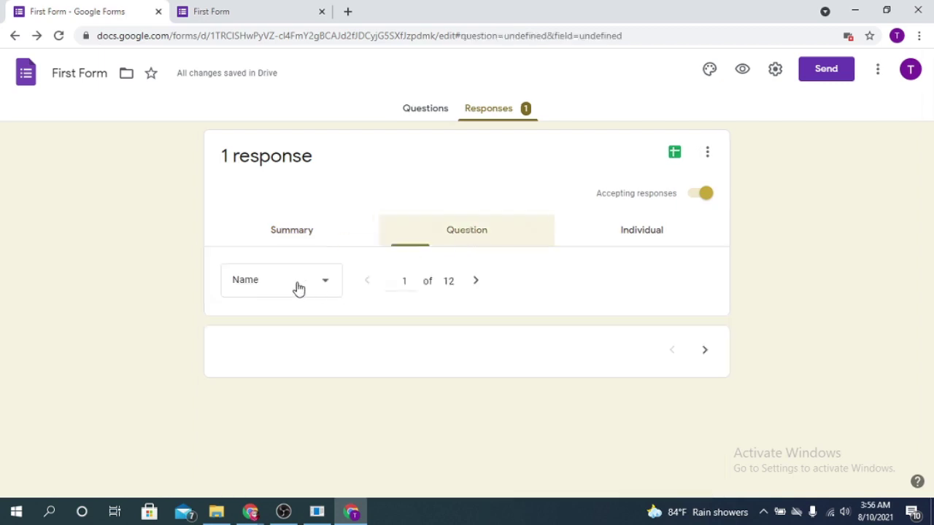
scroll(429, 314, "down", 2)
scroll(453, 310, "up", 2)
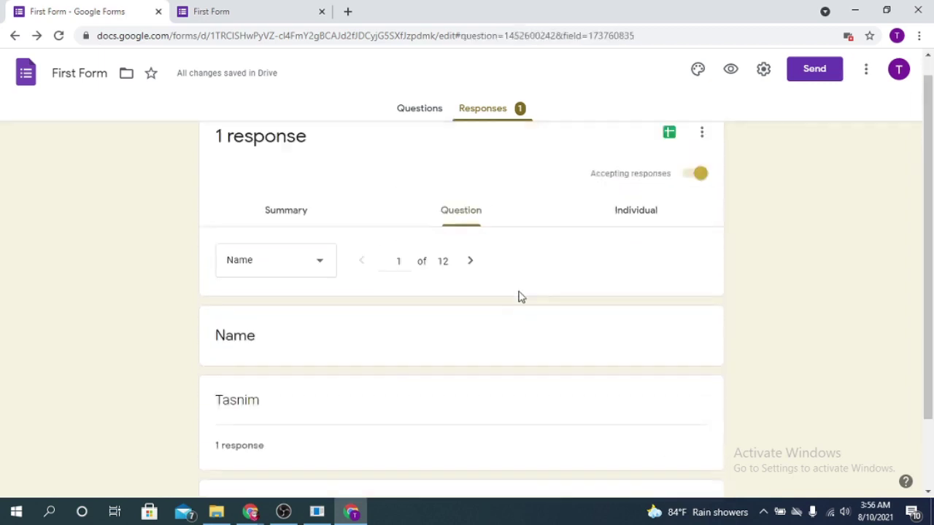
Show the submission as individual response 1 of 1, including the Female and Form answers
left_click(636, 230)
scroll(336, 311, "down", 7)
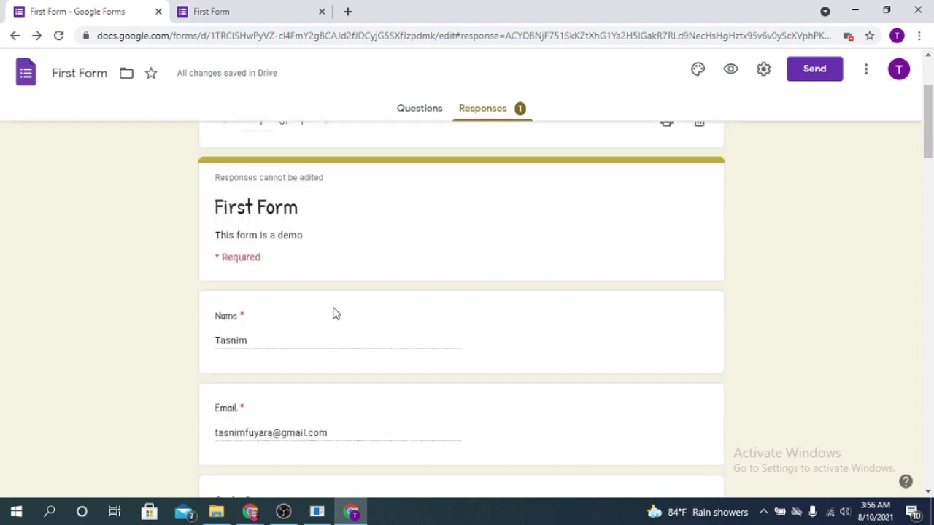
scroll(337, 311, "up", 7)
scroll(460, 285, "down", 5)
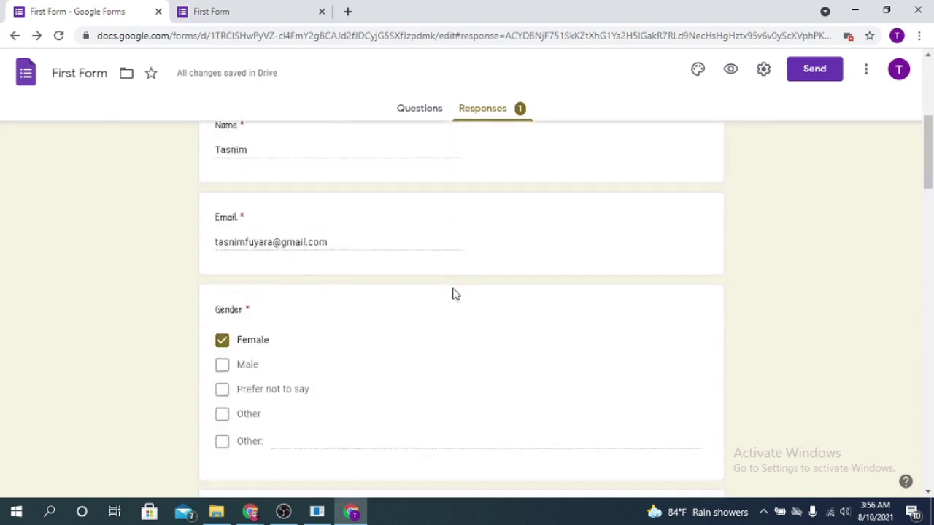
scroll(455, 294, "up", 1)
scroll(452, 297, "down", 5)
scroll(451, 292, "up", 10)
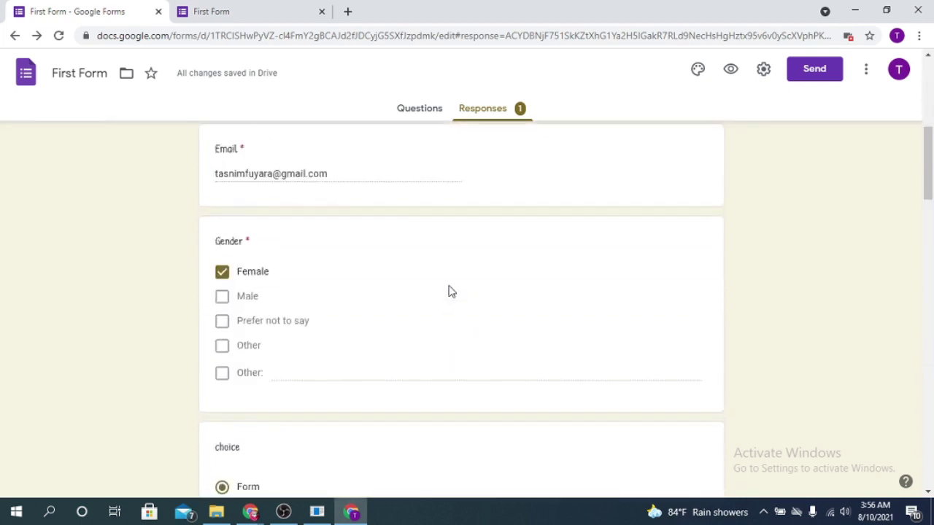
scroll(450, 289, "up", 2)
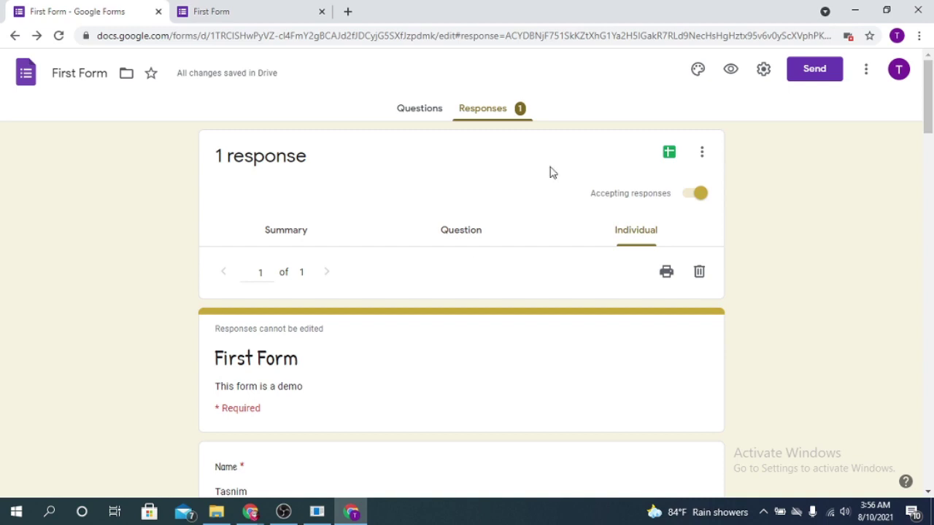
Link the responses to a new spreadsheet called 'First Form (Responses)'
left_click(668, 152)
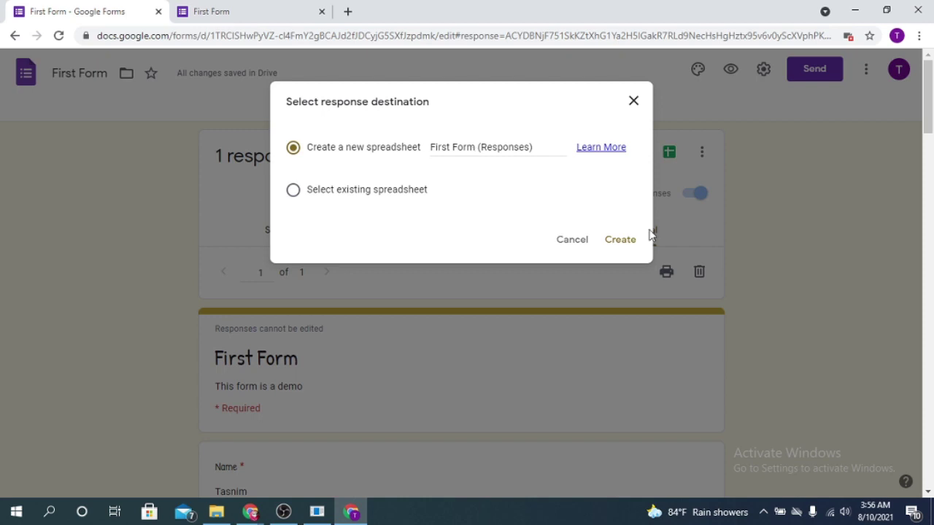
left_click(620, 245)
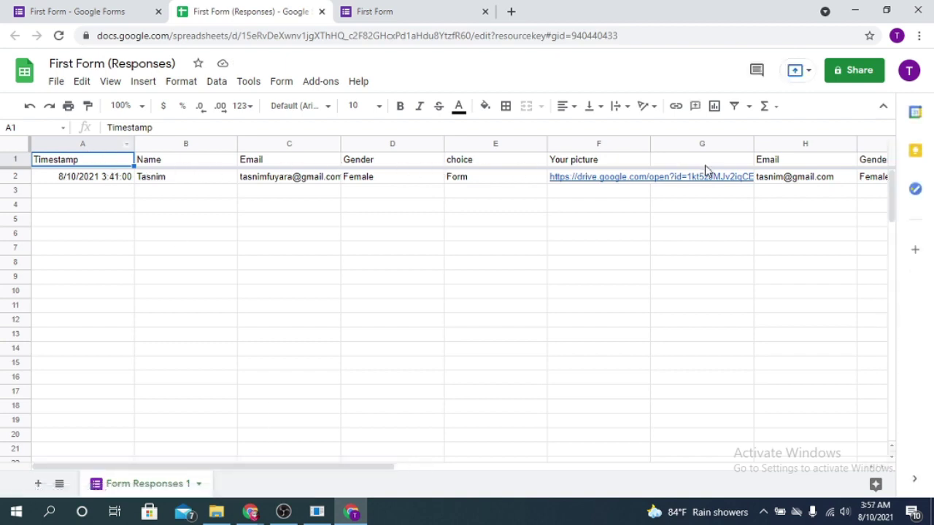
Inspect the Email, Gender, choice, Your picture and other column headers, then leave Sheets
left_click(272, 165)
left_click(362, 165)
left_click(469, 165)
left_click(578, 163)
left_click(678, 165)
left_click(785, 165)
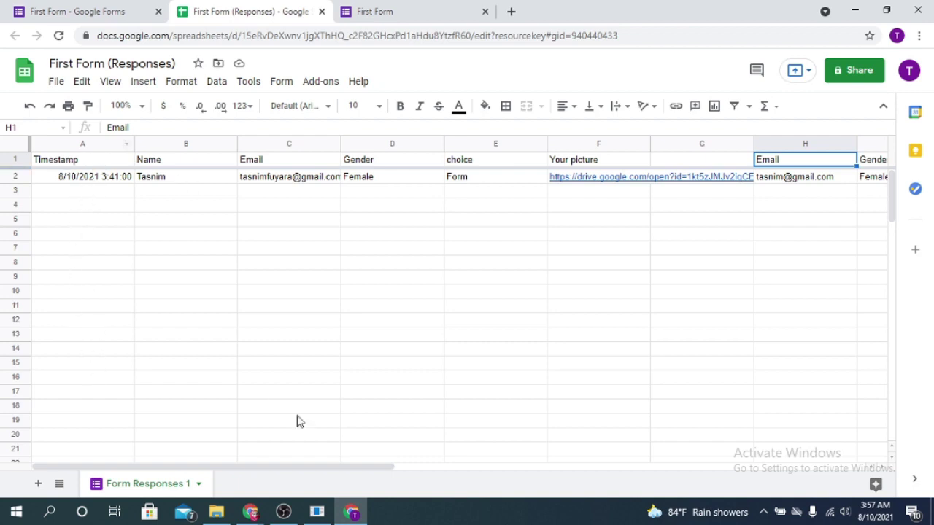
left_click_drag(364, 470, 570, 474)
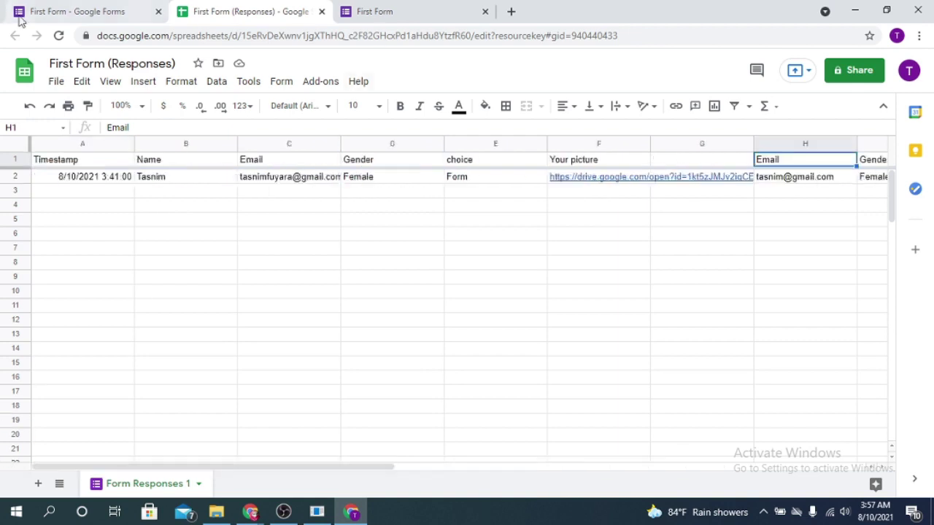
left_click(66, 9)
Return to the editor's individual response 1 of 1 and scroll its Name and Email answers
left_click(365, 10)
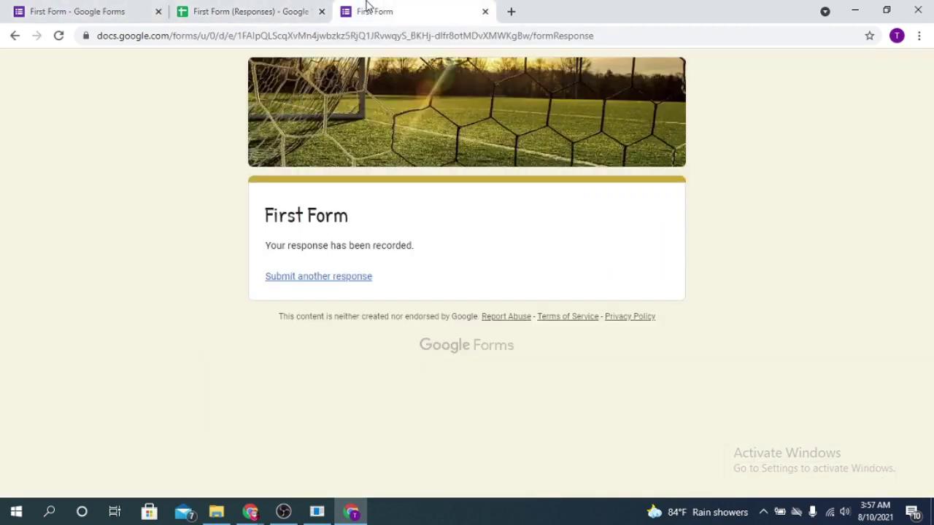
left_click(251, 10)
left_click(153, 11)
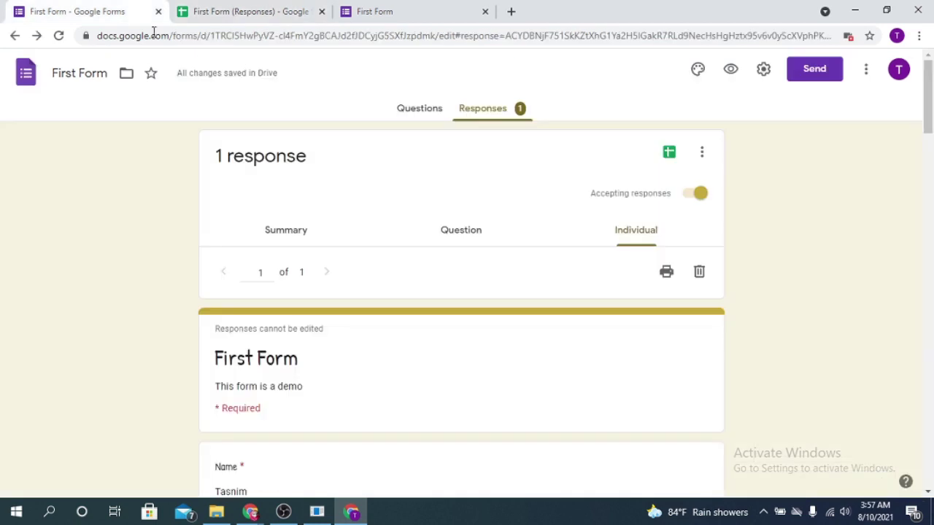
left_click(285, 11)
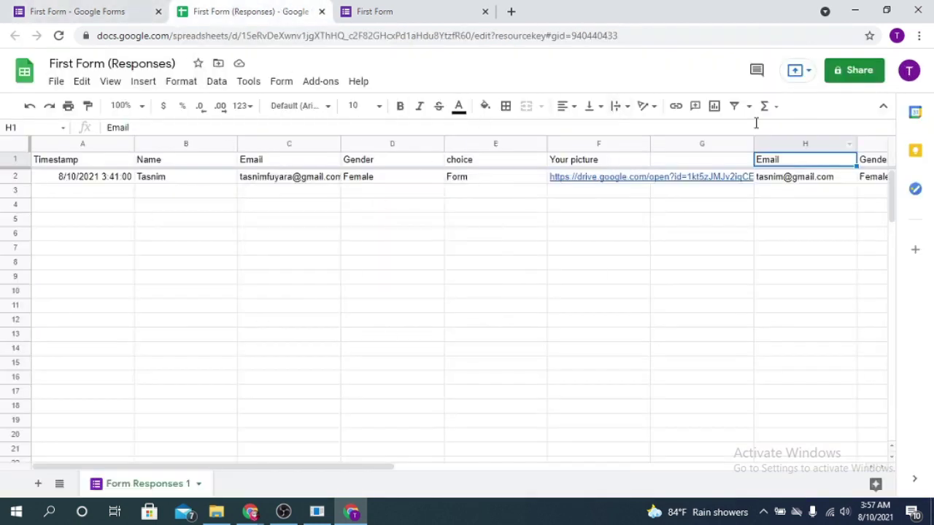
left_click(109, 10)
scroll(523, 275, "down", 15)
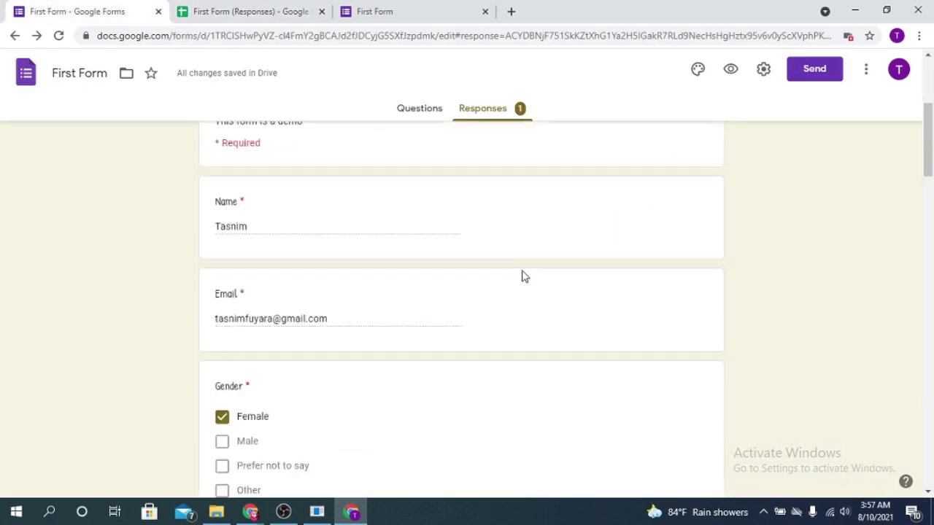
scroll(584, 352, "down", 3)
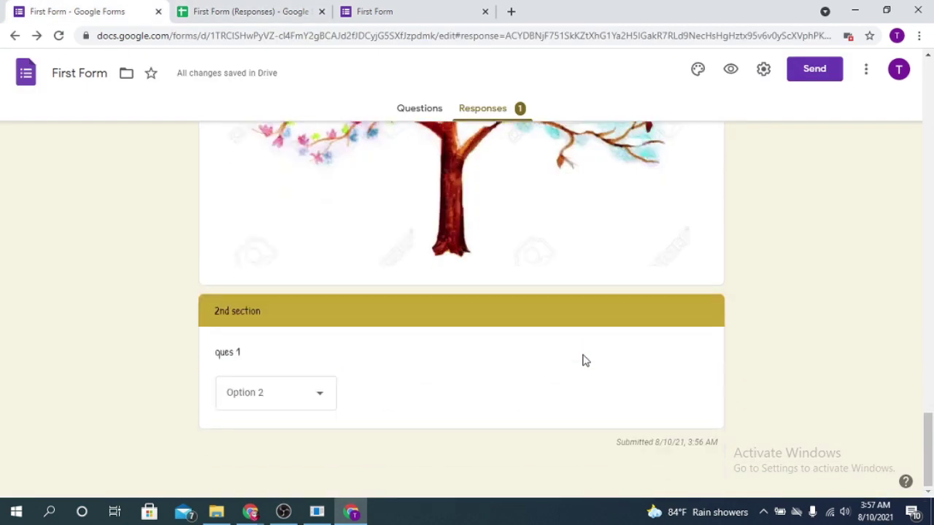
scroll(582, 358, "up", 15)
scroll(582, 359, "down", 1)
scroll(581, 361, "up", 10)
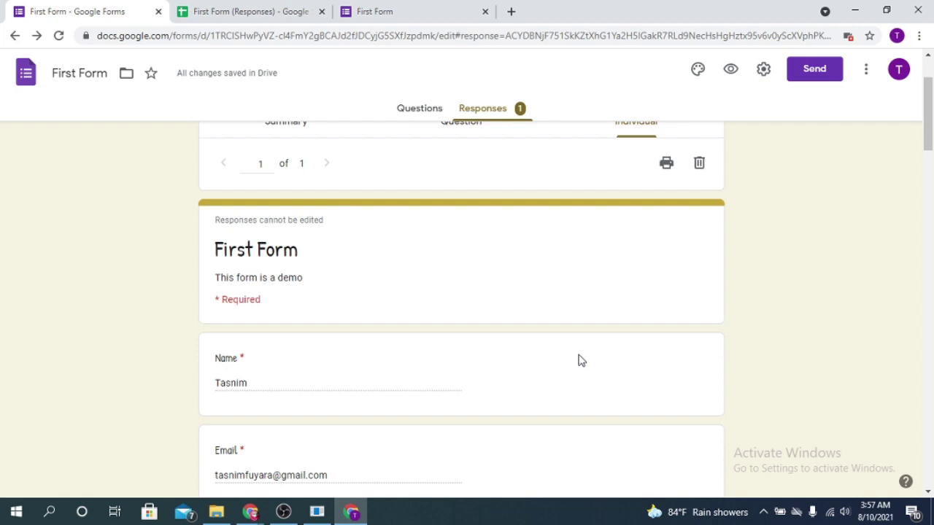